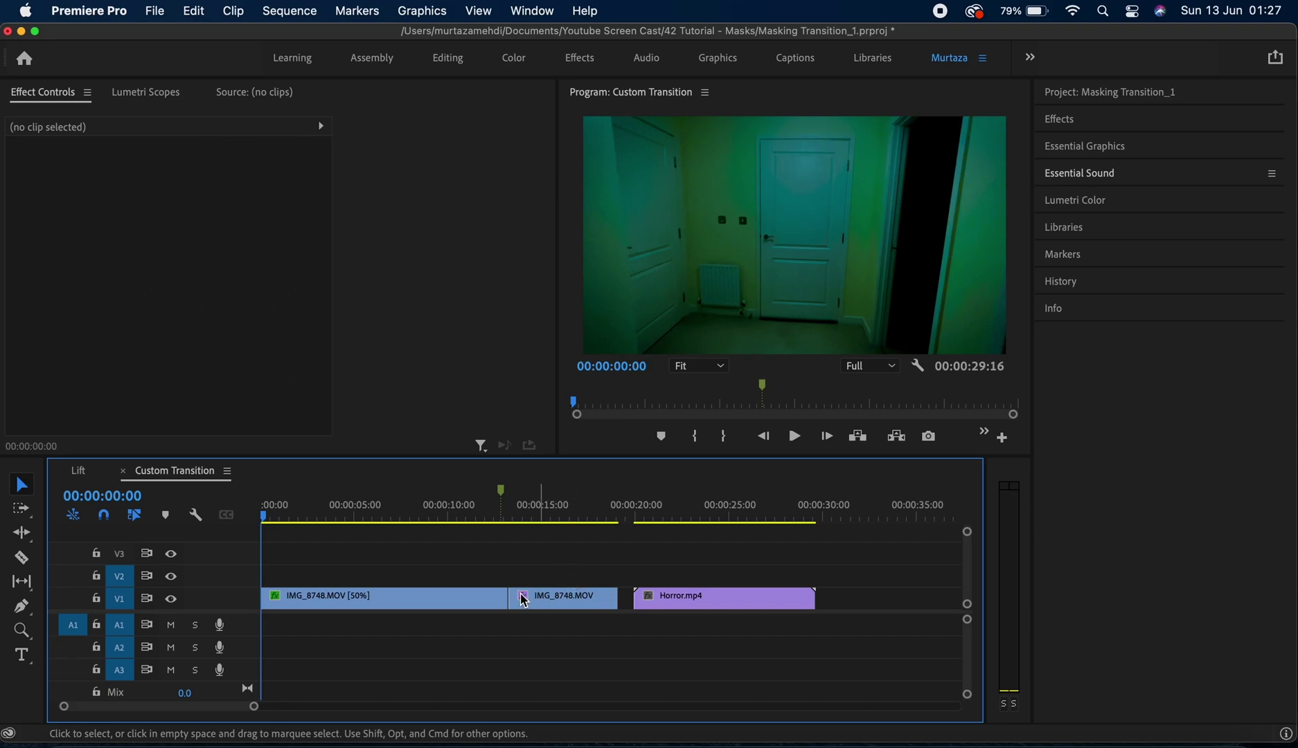
Scrub the first IMG_8748 clip, toggling the Lumetri Color grade off and on to compare.
{"action": "left_click", "coordinate": [315, 517]}
{"action": "mouse_move", "coordinate": [333, 528]}
{"action": "left_mouse_down"}
{"action": "mouse_move", "coordinate": [690, 528]}
{"action": "mouse_move", "coordinate": [320, 524]}
{"action": "left_mouse_up"}
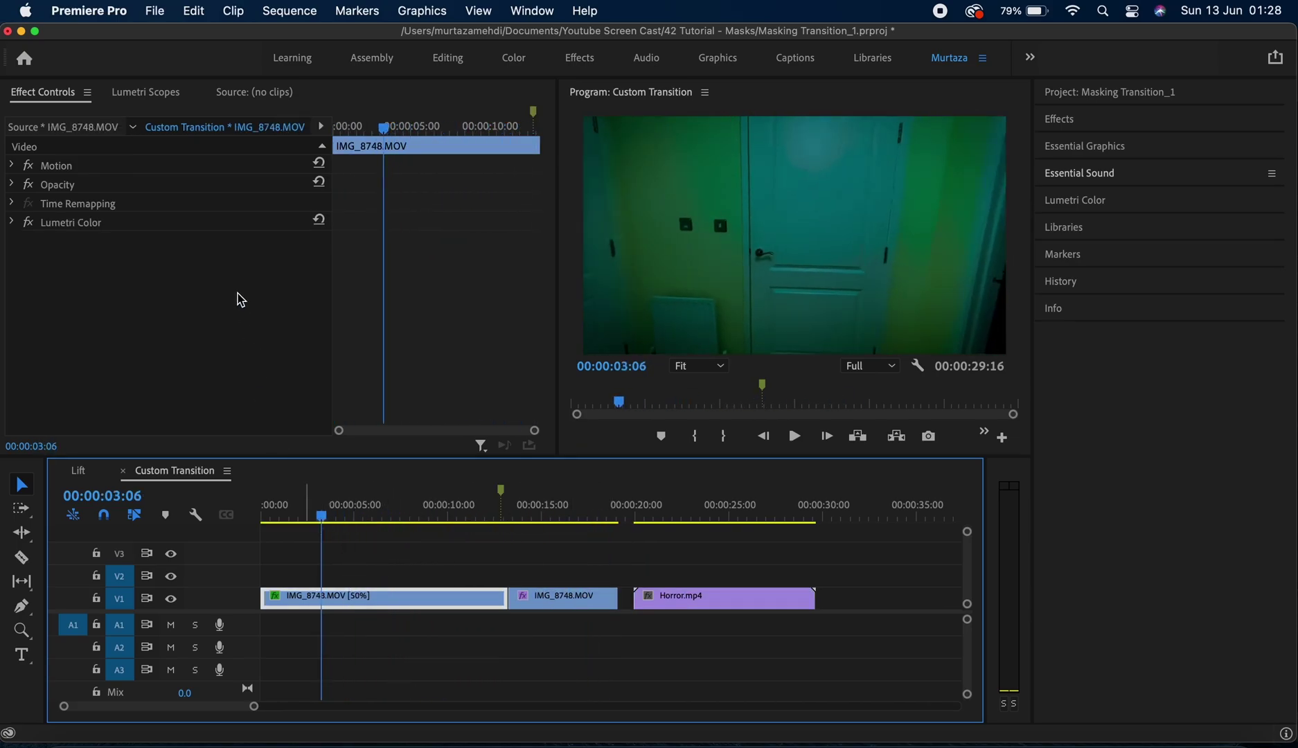
{"action": "left_click", "coordinate": [28, 222]}
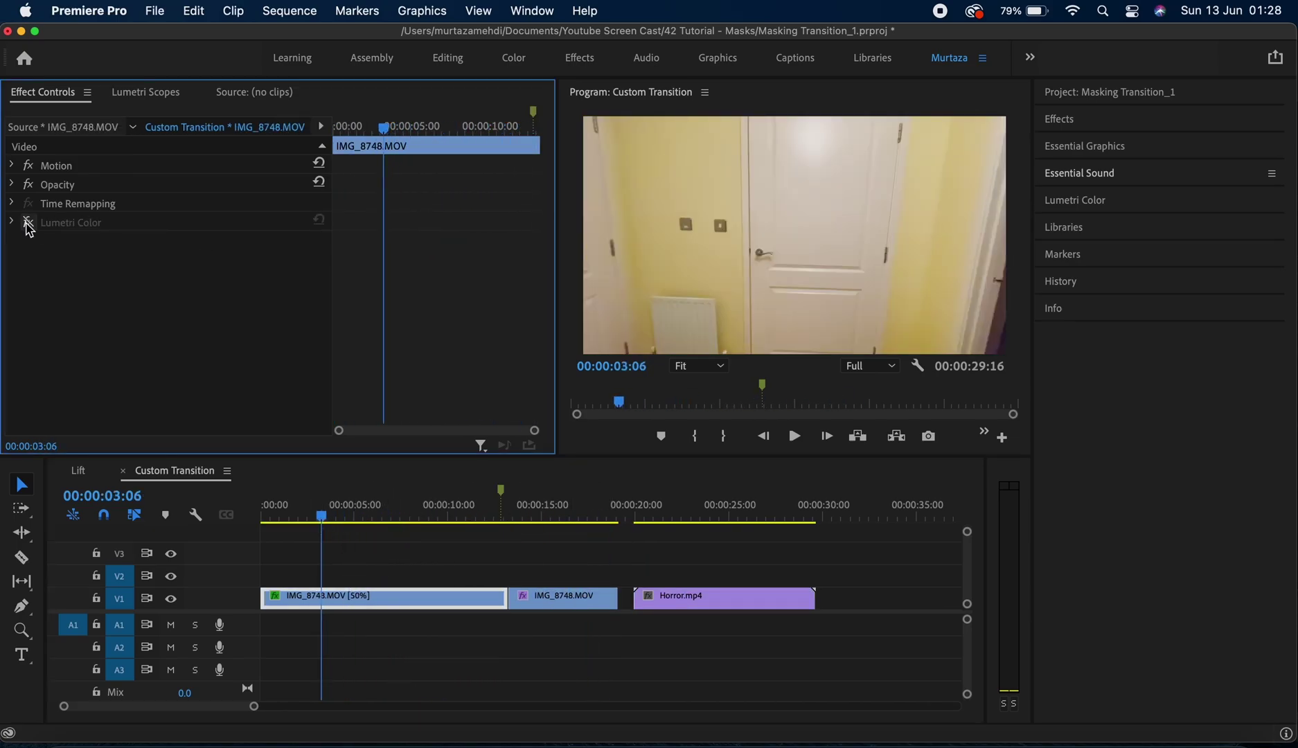
{"action": "left_click_drag", "start_coordinate": [321, 515], "coordinate": [262, 490]}
{"action": "left_click", "coordinate": [28, 222]}
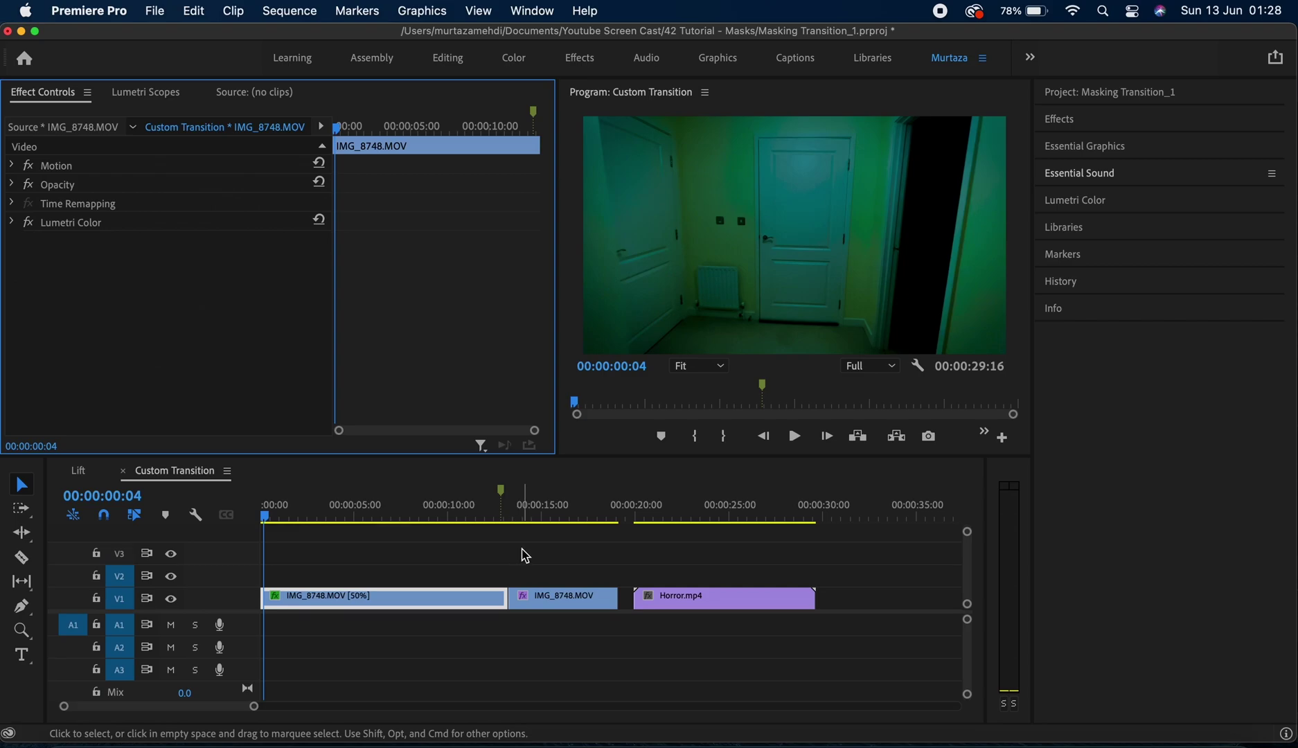
Lift both IMG_8748.MOV clips onto V2 and slide Horror.mp4 left to the playhead on V1.
{"action": "key", "text": "Down"}
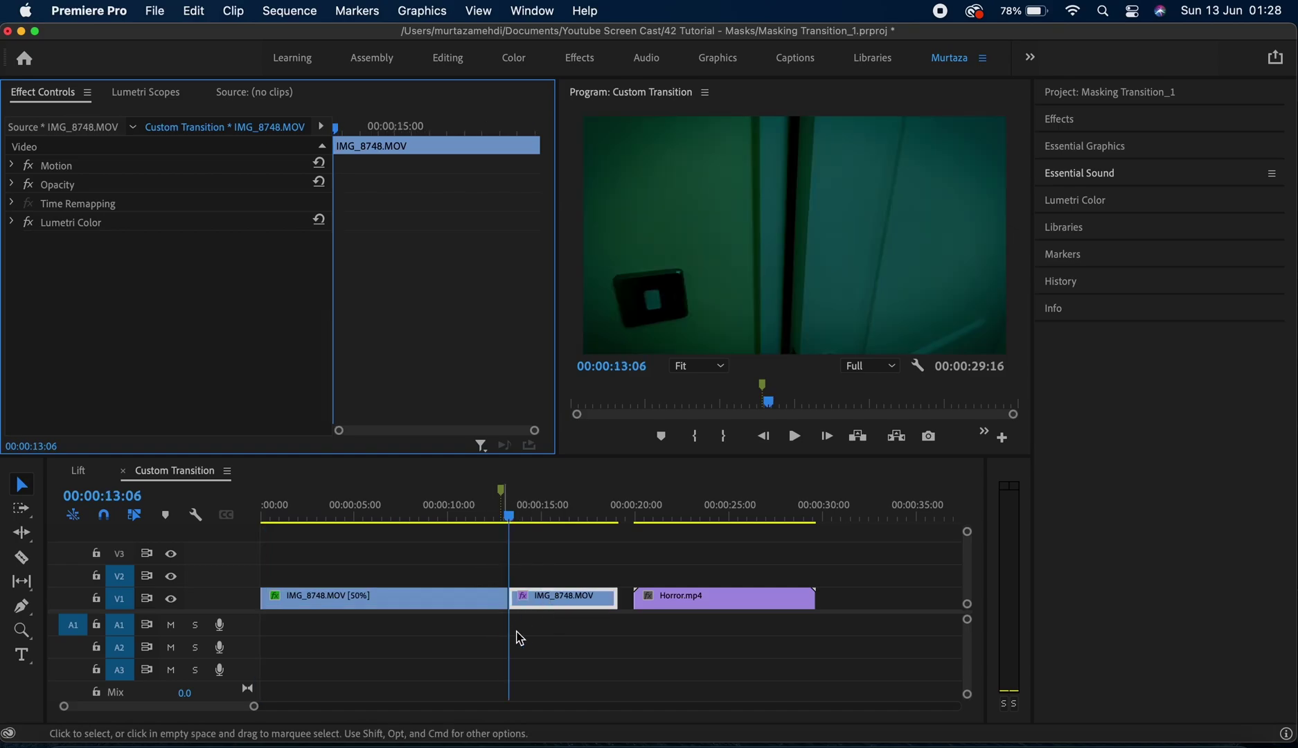
{"action": "left_click_drag", "start_coordinate": [579, 571], "coordinate": [459, 580]}
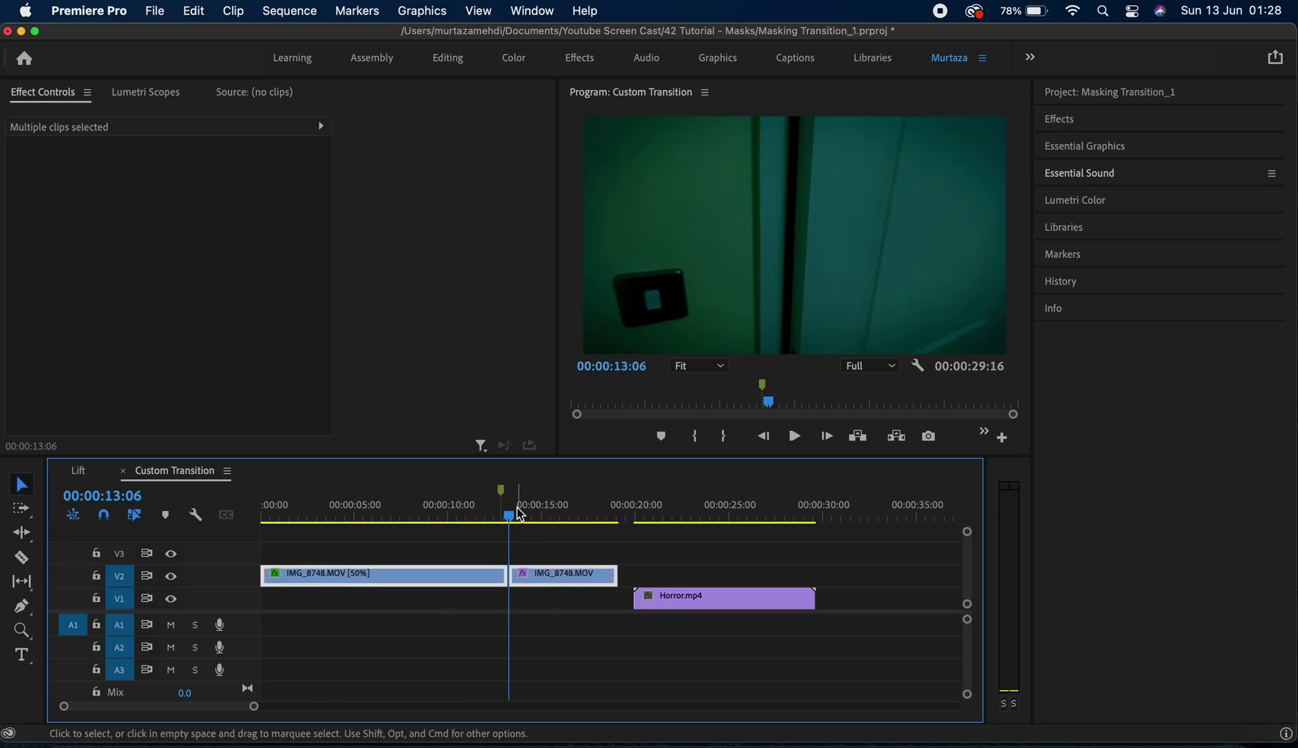
{"action": "left_click_drag", "start_coordinate": [519, 497], "coordinate": [501, 497]}
{"action": "left_click_drag", "start_coordinate": [661, 615], "coordinate": [534, 620]}
{"action": "left_click", "coordinate": [576, 536]}
{"action": "left_click", "coordinate": [537, 578]}
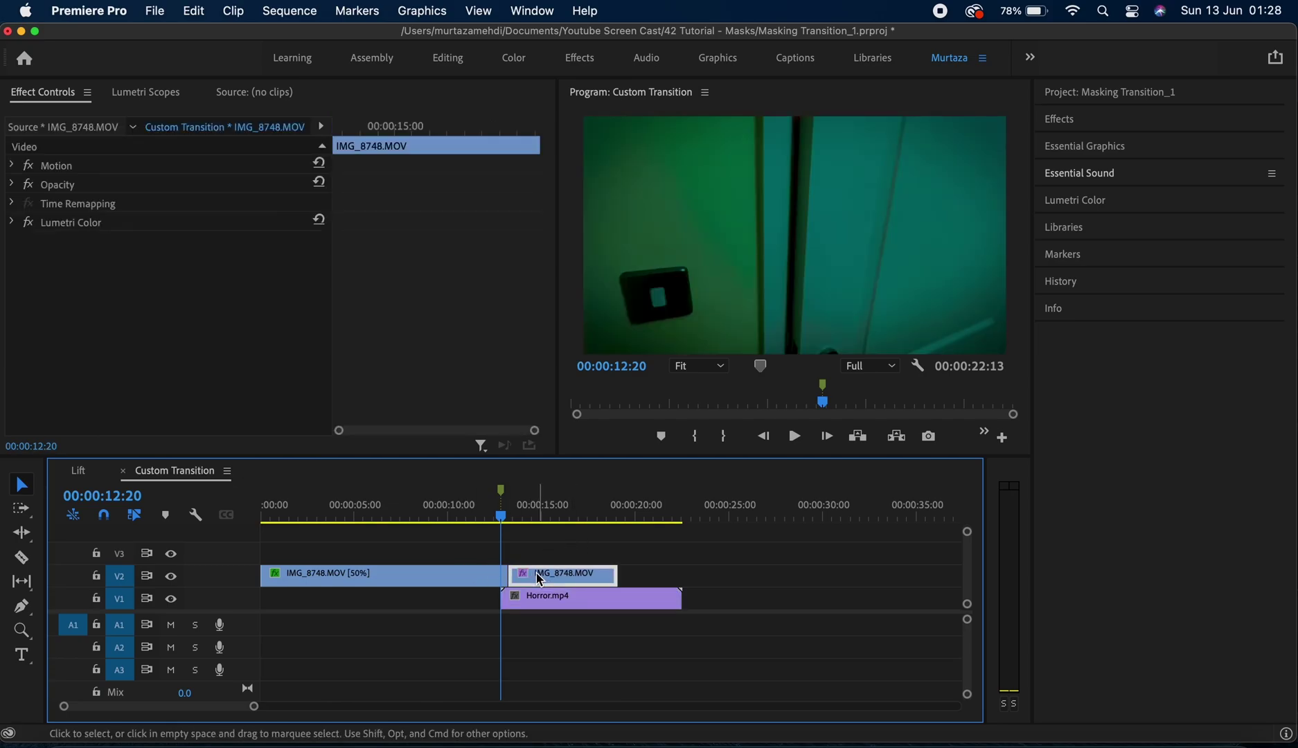
{"action": "key", "text": "Down"}
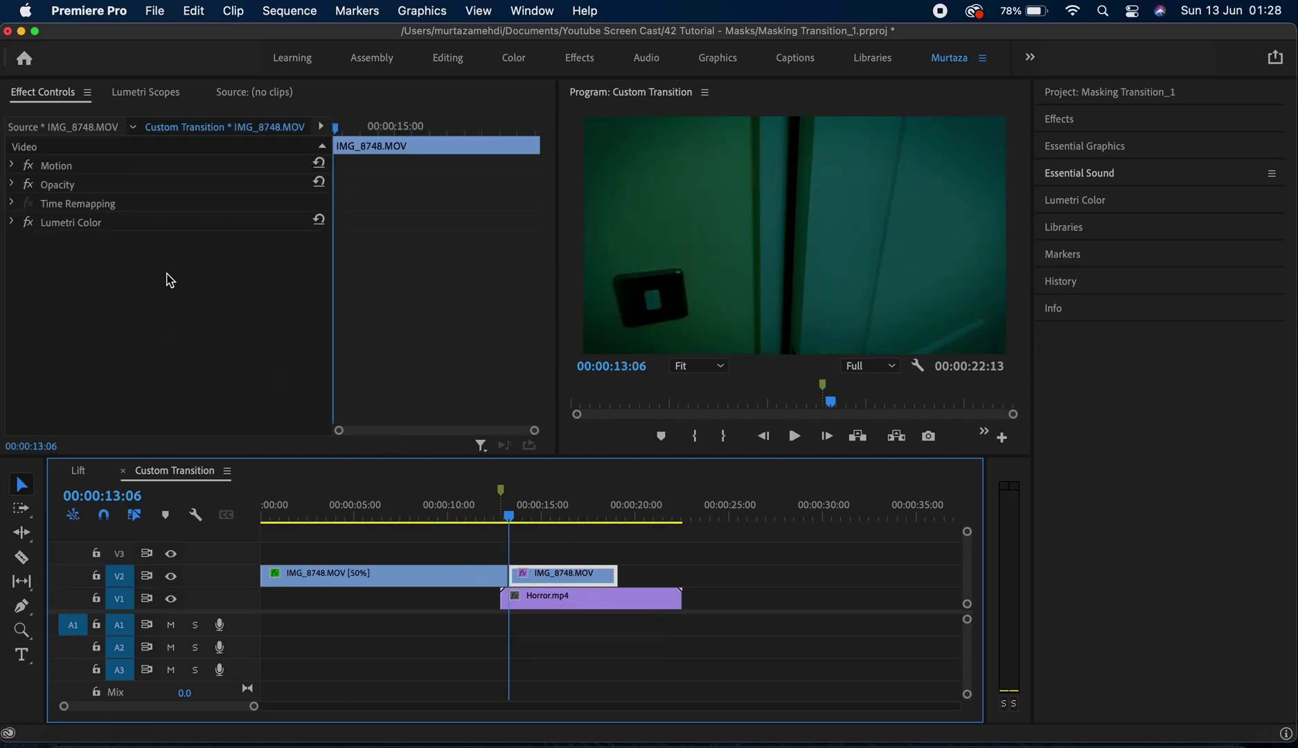
Add a rectangle Opacity mask to the second IMG_8748 clip and view the monitor at 100%.
{"action": "left_click", "coordinate": [11, 185]}
{"action": "left_click", "coordinate": [74, 205]}
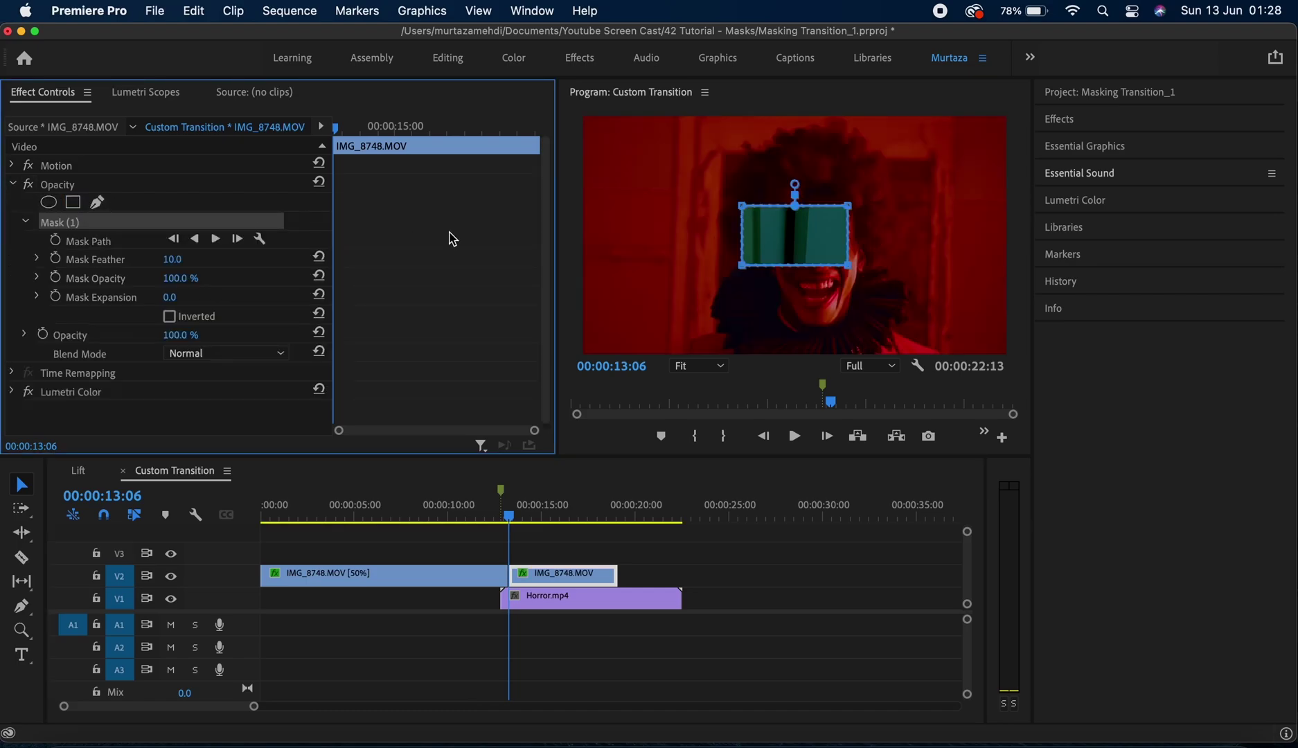
{"action": "left_click", "coordinate": [704, 367]}
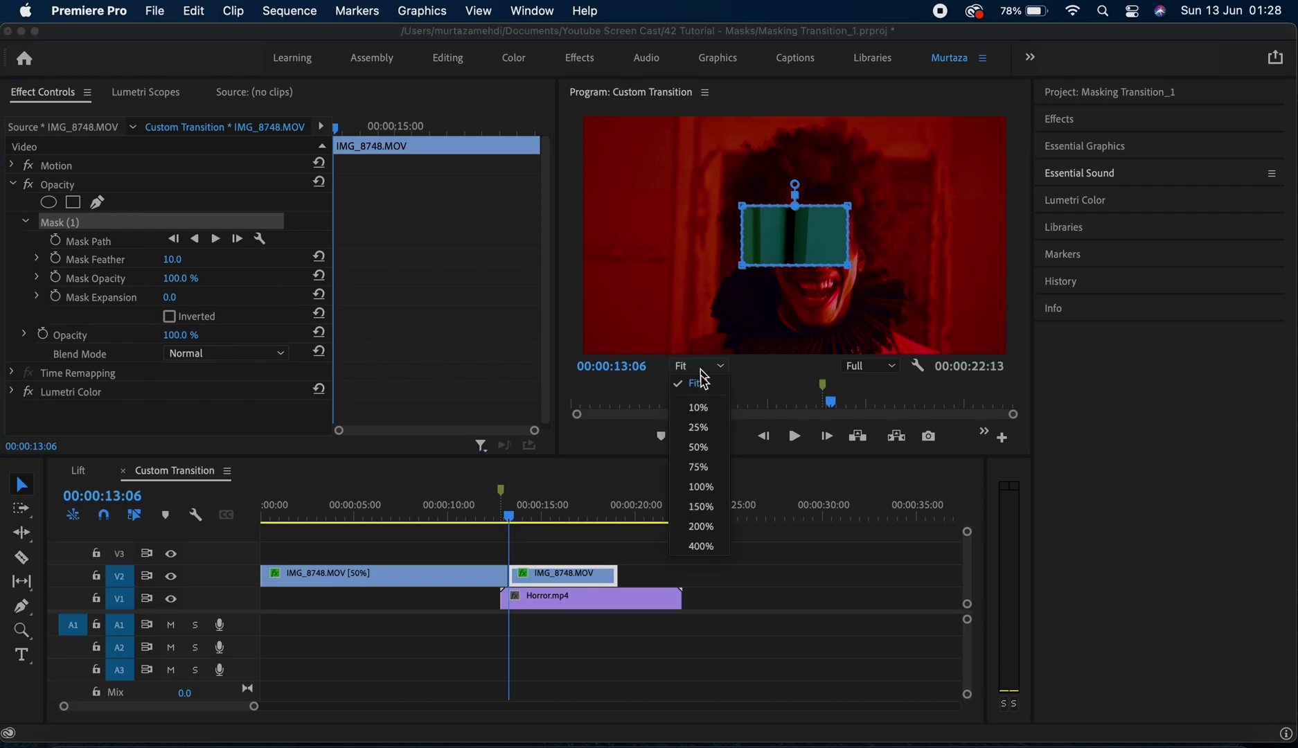
{"action": "left_click", "coordinate": [706, 487]}
Drag the mask corners into a narrow vertical strip tilted to match the door edge.
{"action": "left_click_drag", "start_coordinate": [1015, 208], "coordinate": [1006, 165]}
{"action": "left_click_drag", "start_coordinate": [903, 308], "coordinate": [819, 122]}
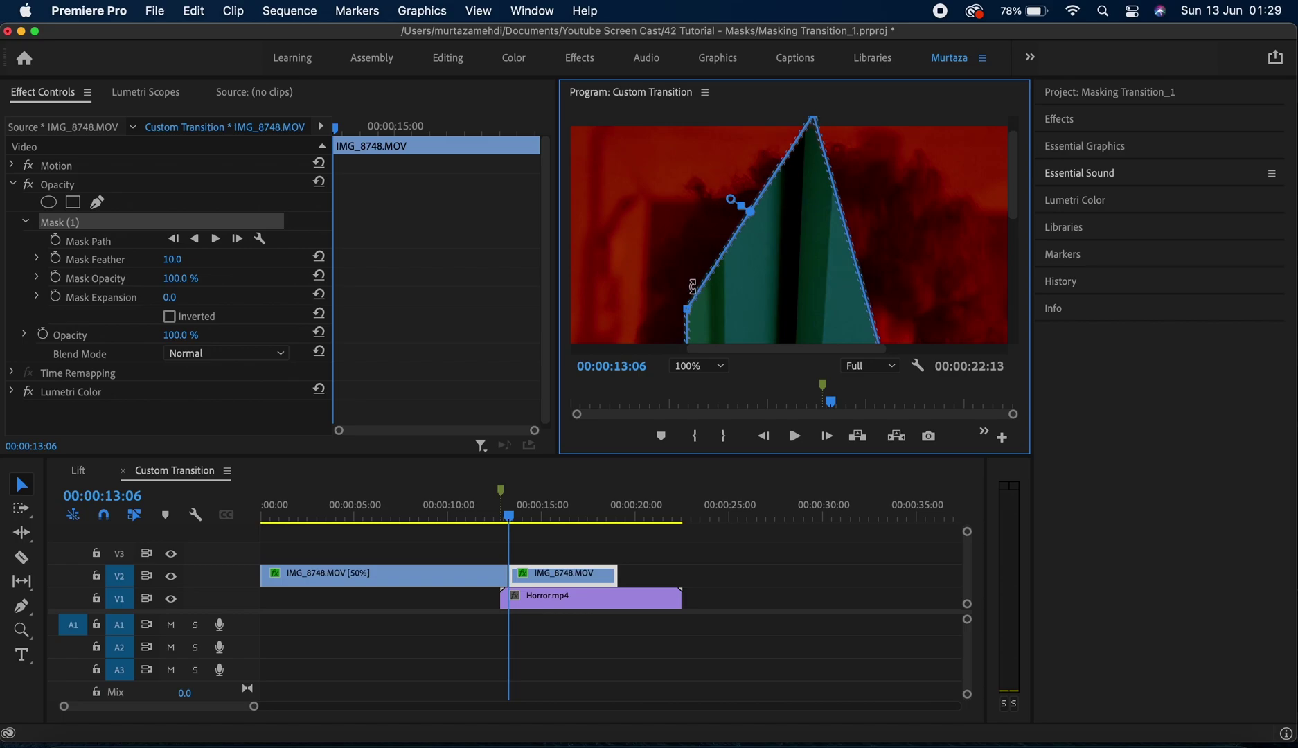
{"action": "left_click_drag", "start_coordinate": [688, 309], "coordinate": [806, 149]}
{"action": "scroll", "coordinate": [1011, 161], "scroll_direction": "up", "scroll_amount": 2}
{"action": "scroll", "coordinate": [1016, 150], "scroll_direction": "down", "scroll_amount": 3}
{"action": "left_click_drag", "start_coordinate": [687, 122], "coordinate": [768, 317]}
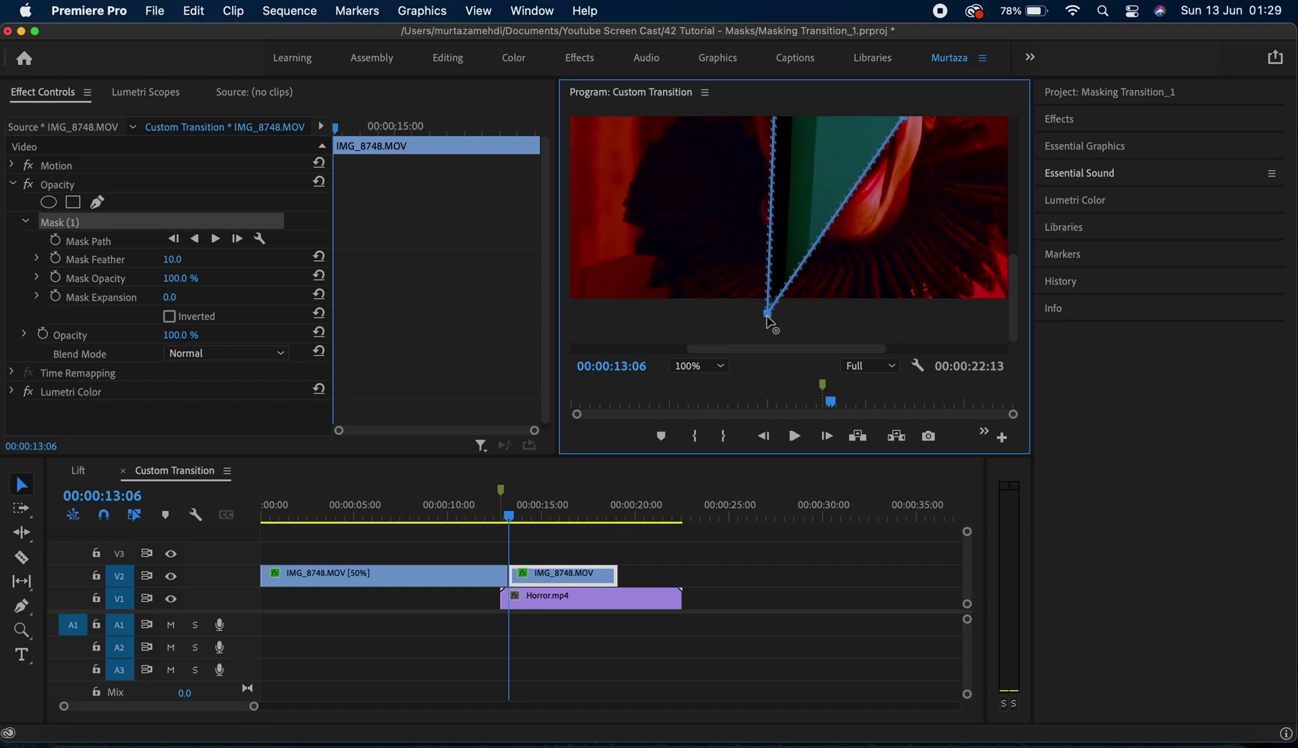
{"action": "left_click_drag", "start_coordinate": [906, 125], "coordinate": [781, 315]}
{"action": "left_click_drag", "start_coordinate": [1007, 286], "coordinate": [997, 133]}
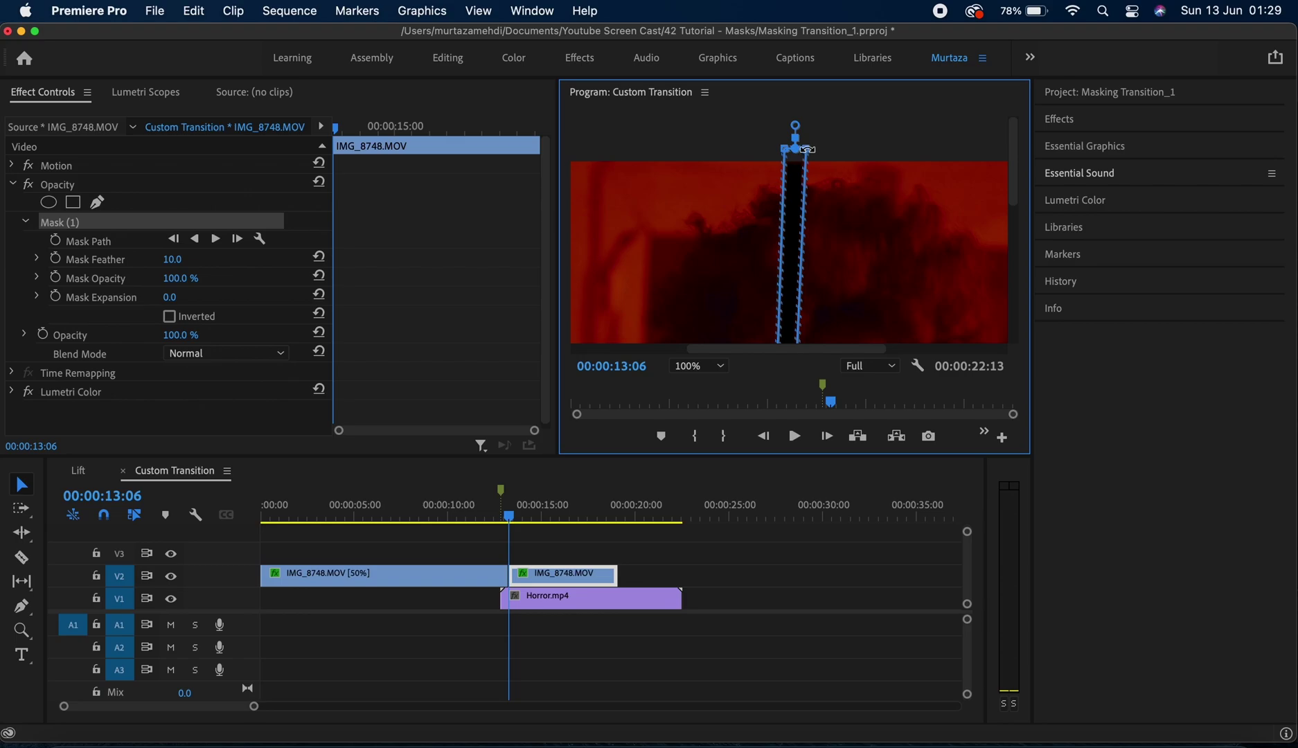
{"action": "mouse_move", "coordinate": [806, 150]}
{"action": "left_mouse_down"}
{"action": "mouse_move", "coordinate": [791, 150]}
{"action": "mouse_move", "coordinate": [806, 161]}
{"action": "left_mouse_up"}
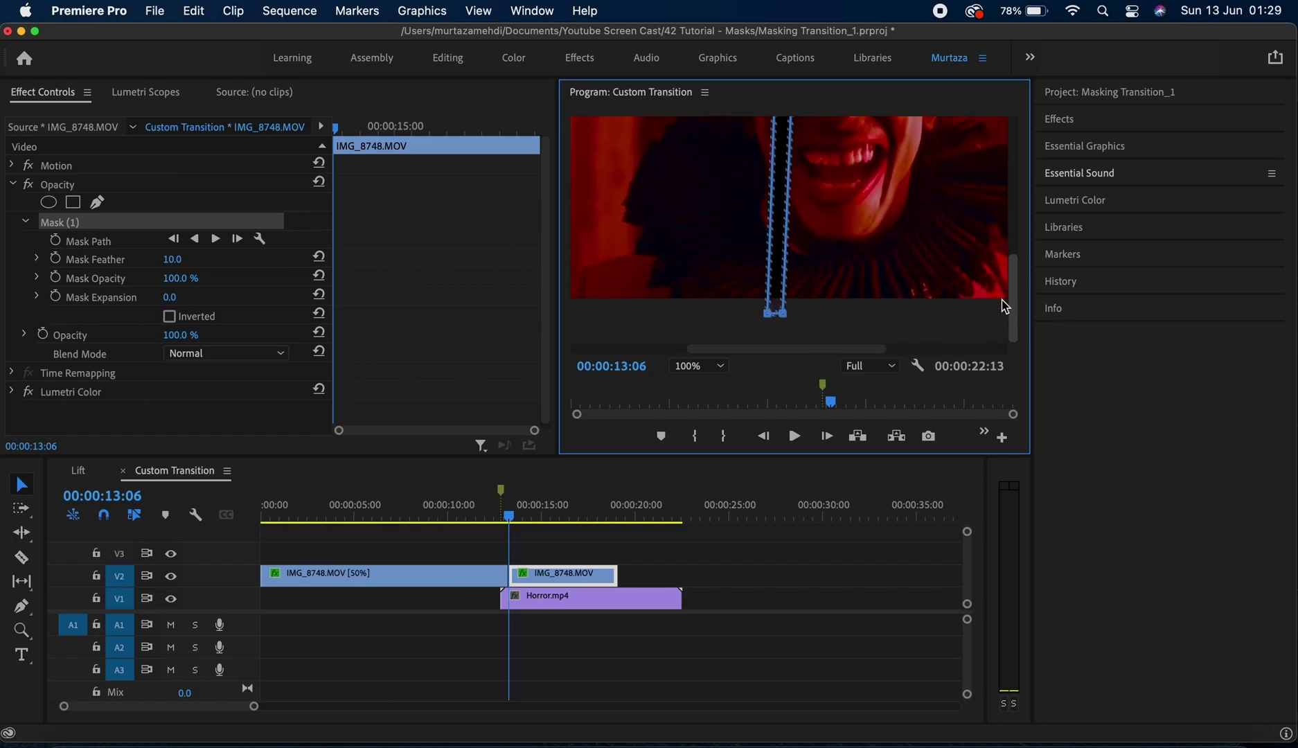
{"action": "scroll", "coordinate": [990, 268], "scroll_direction": "down", "scroll_amount": 3}
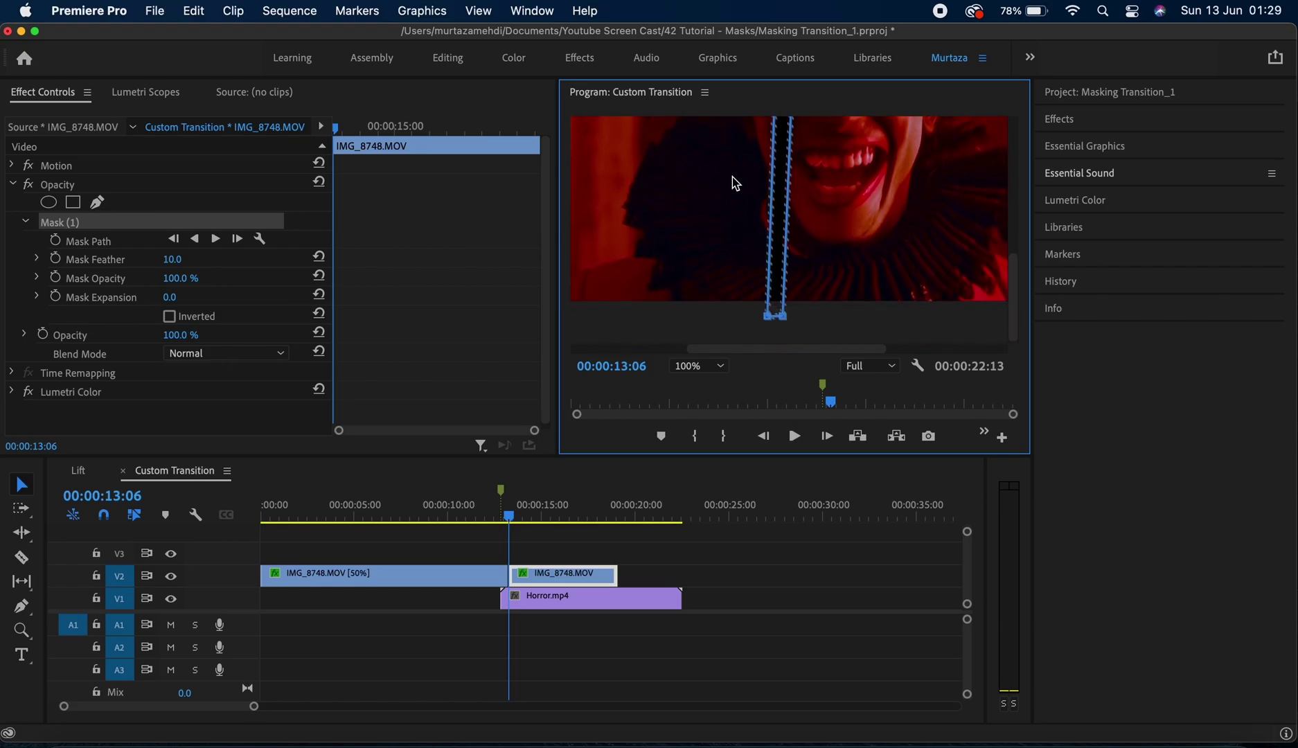
Tick Inverted on Mask (1) so Horror.mp4 shows only through the thin slit.
{"action": "left_click_drag", "start_coordinate": [1015, 287], "coordinate": [1019, 201]}
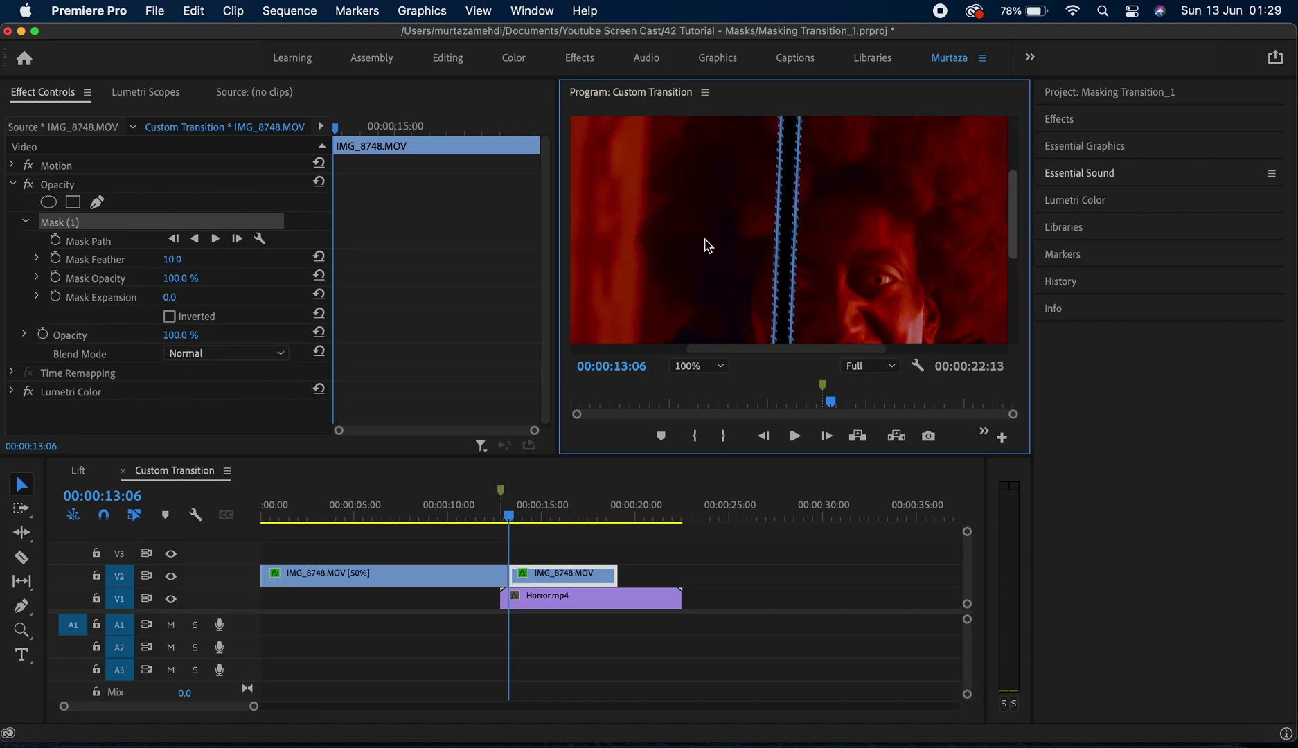
{"action": "left_click", "coordinate": [169, 317]}
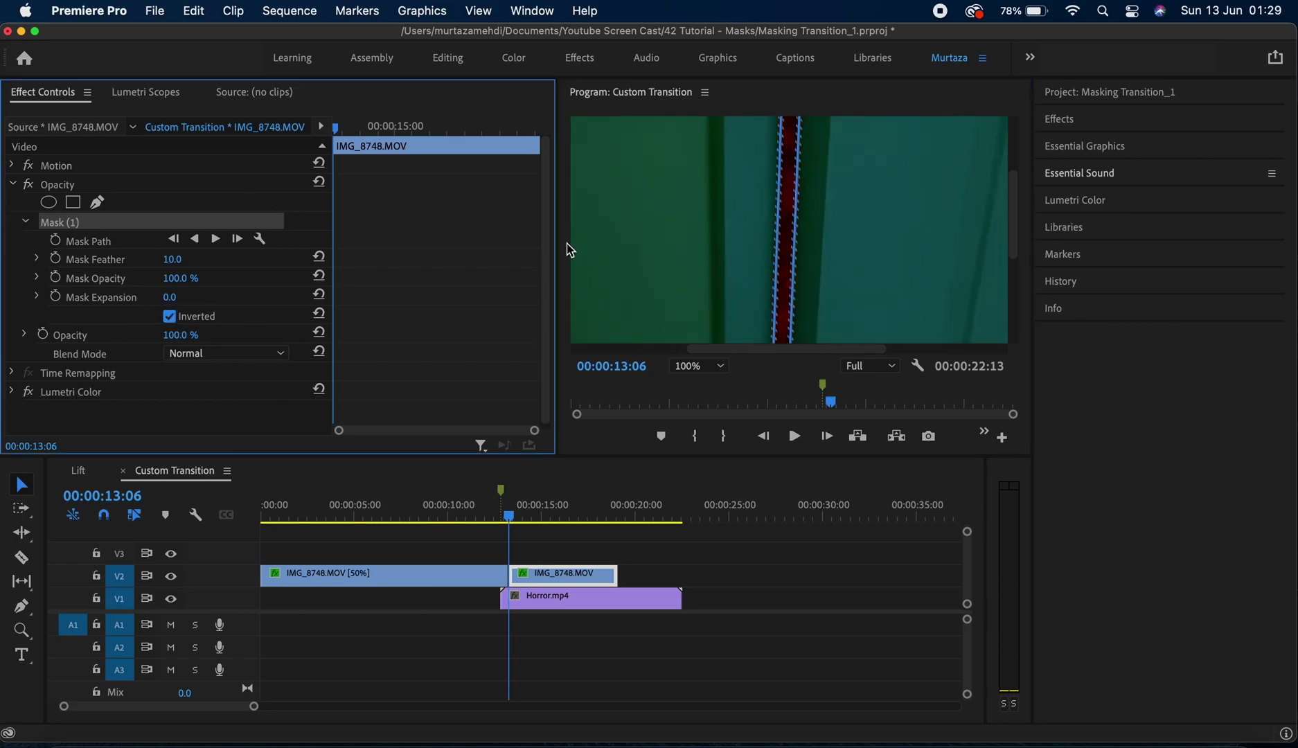
{"action": "left_click_drag", "start_coordinate": [1015, 223], "coordinate": [1006, 310]}
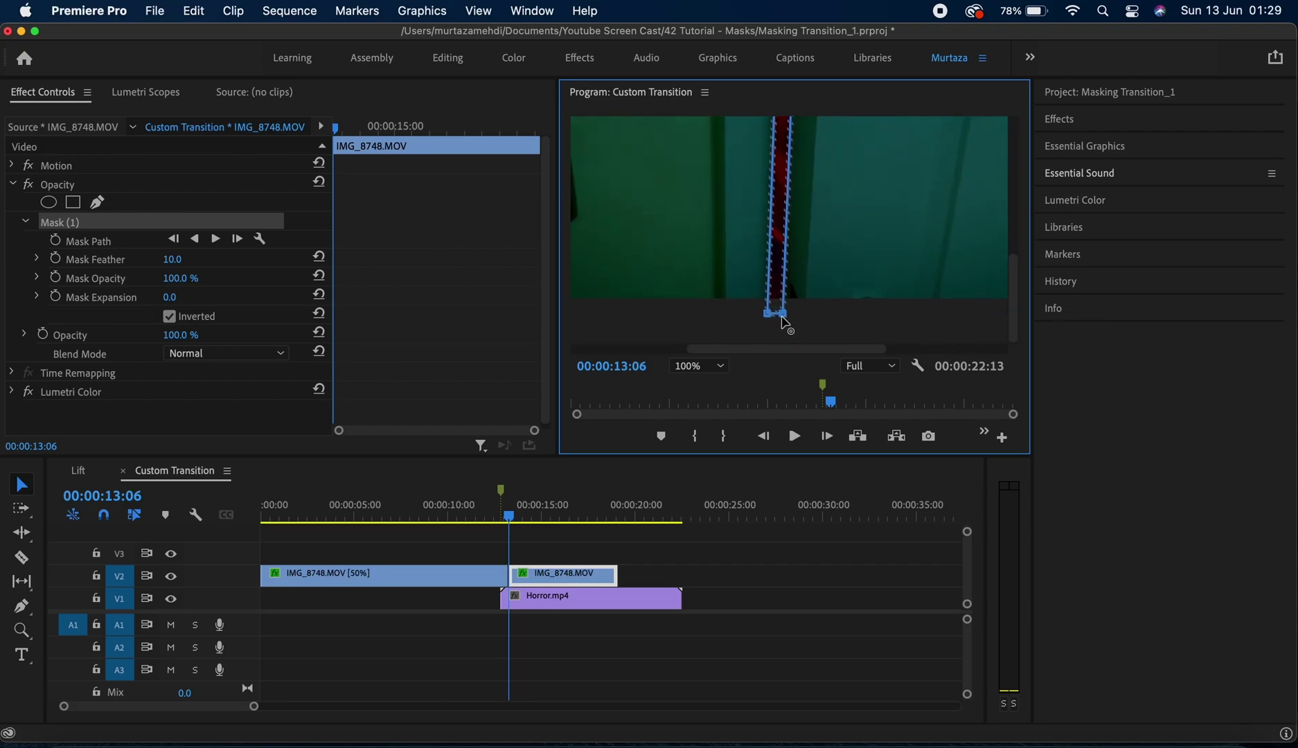
Nudge the strip mask's bottom corners just below the frame and rotate it slightly clockwise.
{"action": "left_click_drag", "start_coordinate": [784, 313], "coordinate": [781, 317]}
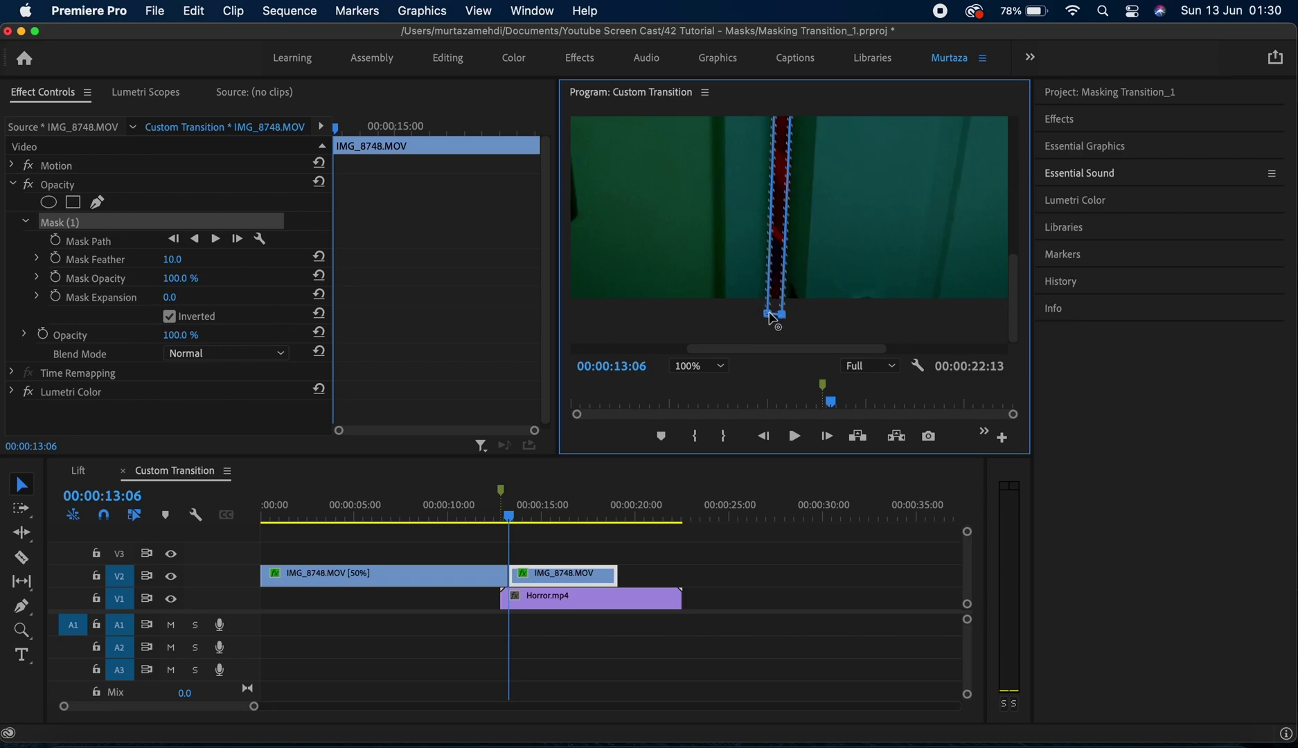
{"action": "left_click_drag", "start_coordinate": [772, 318], "coordinate": [773, 318]}
{"action": "left_click_drag", "start_coordinate": [1013, 308], "coordinate": [1008, 161]}
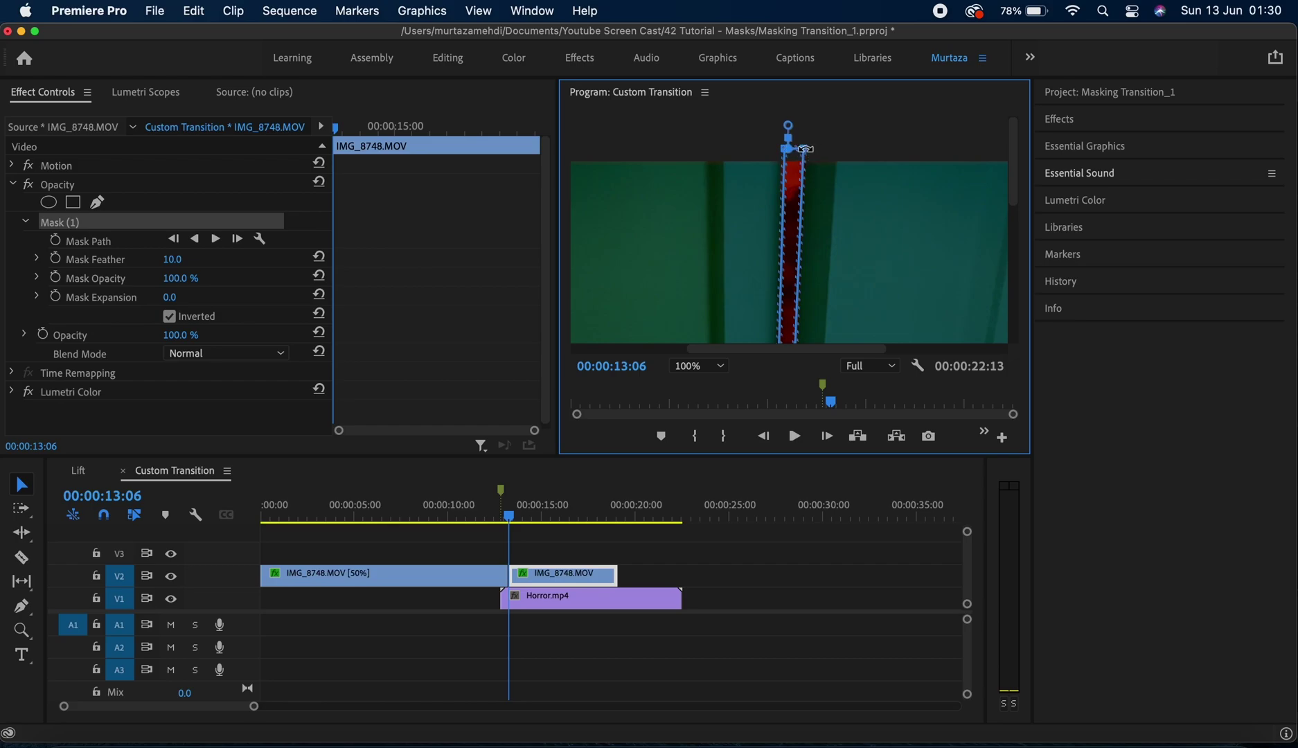
{"action": "left_click_drag", "start_coordinate": [804, 149], "coordinate": [802, 148]}
{"action": "mouse_move", "coordinate": [1014, 168]}
{"action": "left_mouse_down"}
{"action": "mouse_move", "coordinate": [1008, 284]}
{"action": "mouse_move", "coordinate": [1005, 171]}
{"action": "left_mouse_up"}
{"action": "left_click_drag", "start_coordinate": [1002, 166], "coordinate": [1005, 196]}
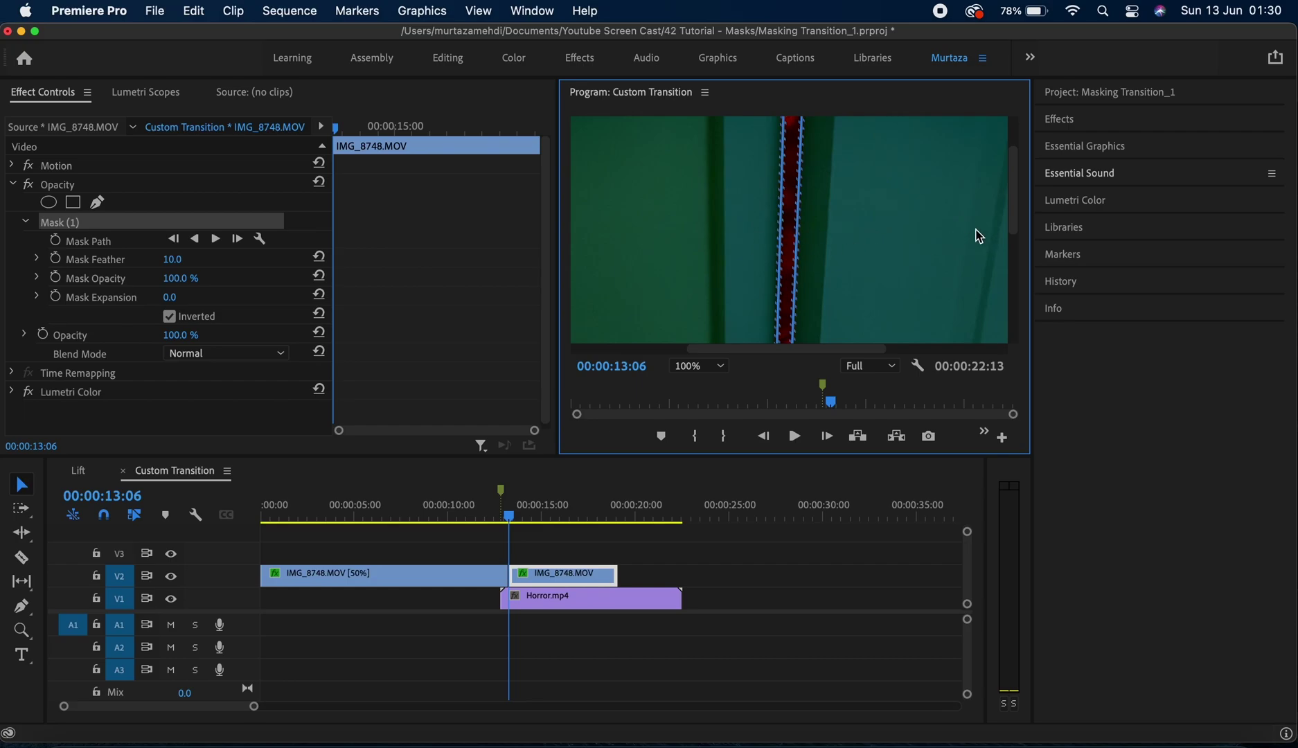
{"action": "left_click_drag", "start_coordinate": [1007, 223], "coordinate": [1005, 321]}
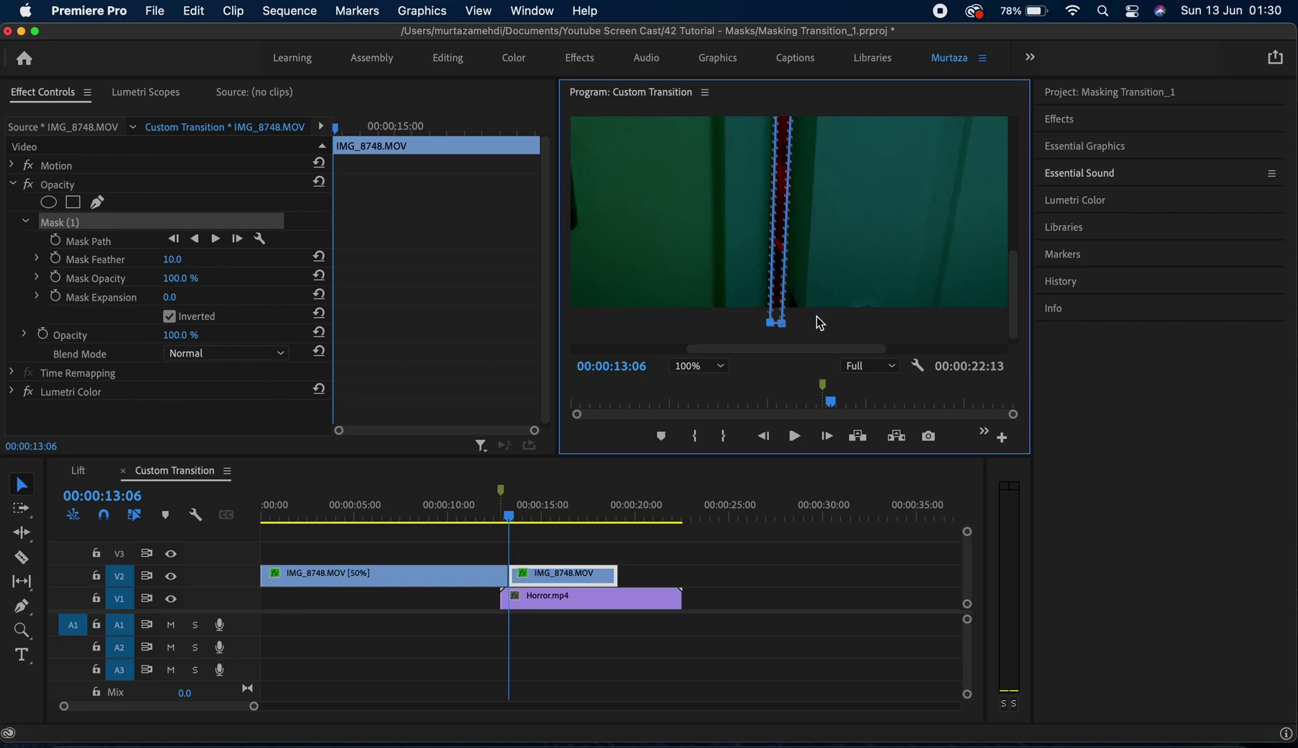
Start Mask Path keyframing at 13:06, show the mask outline, and advance one frame.
{"action": "left_click", "coordinate": [56, 241]}
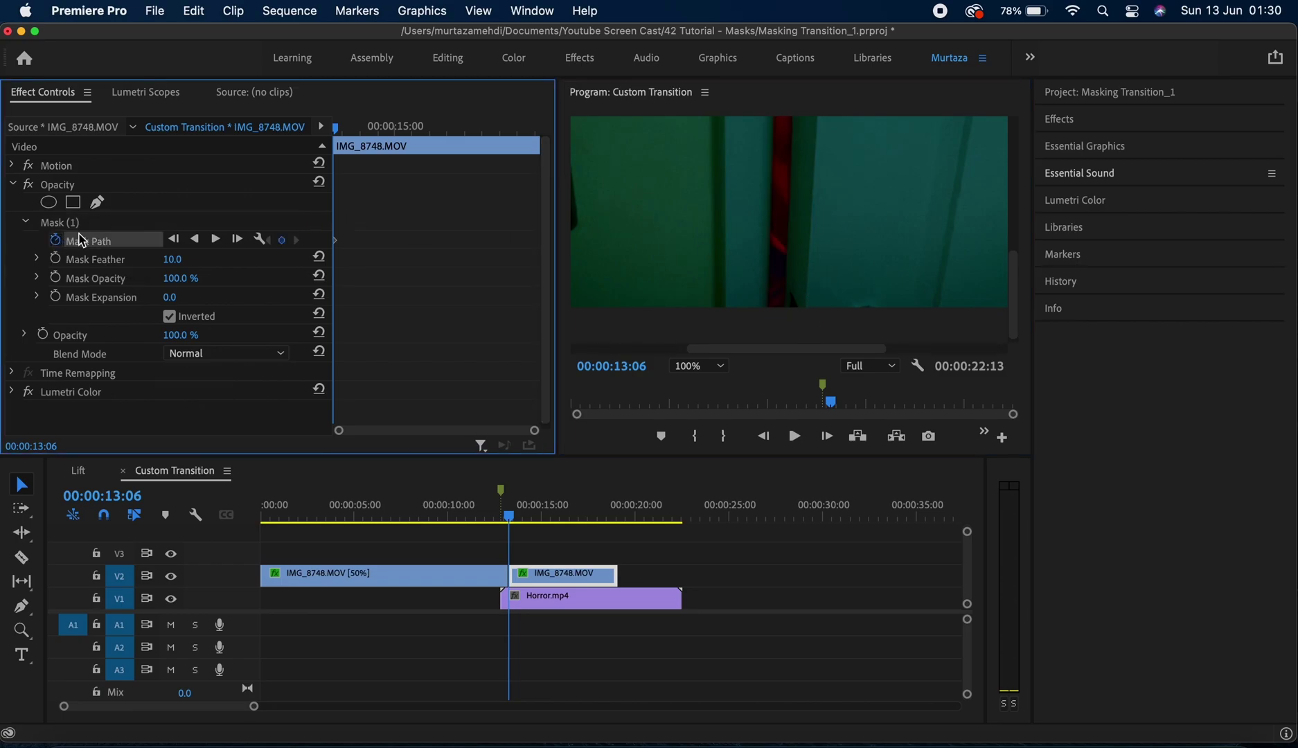
{"action": "left_click", "coordinate": [73, 224]}
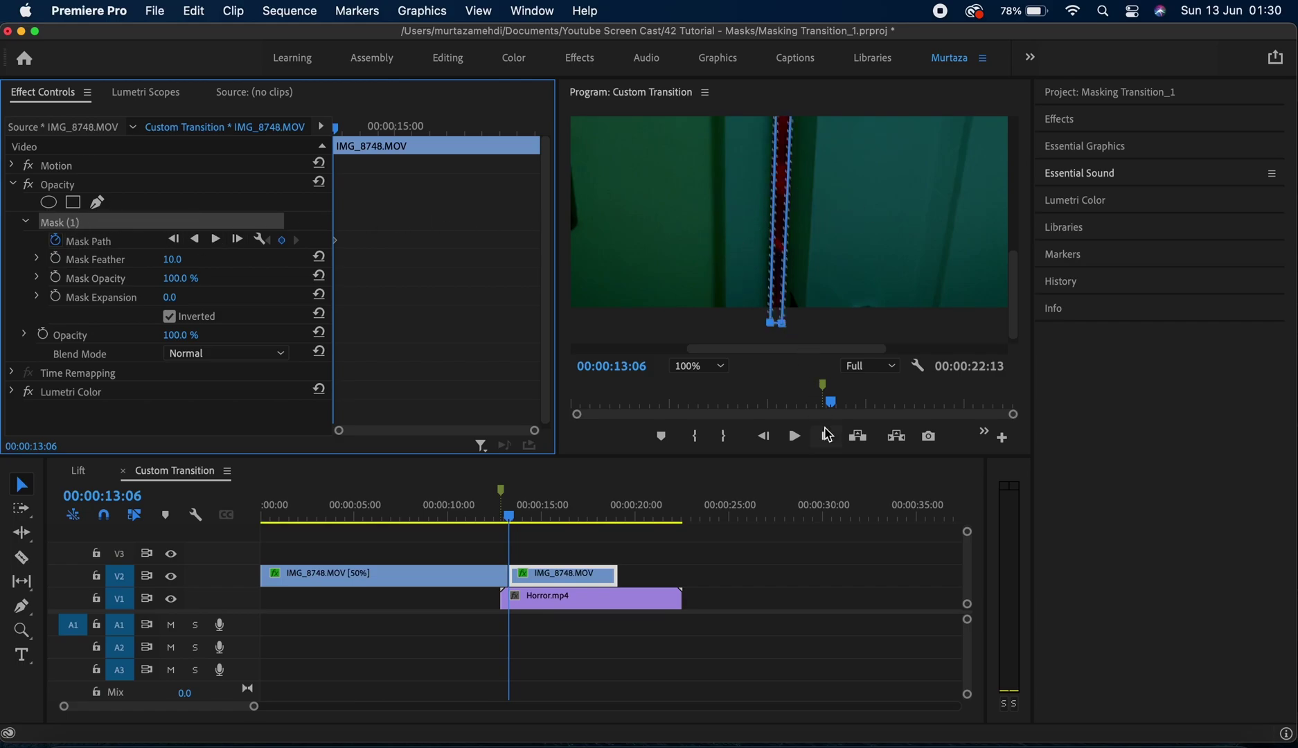
{"action": "left_click", "coordinate": [827, 435]}
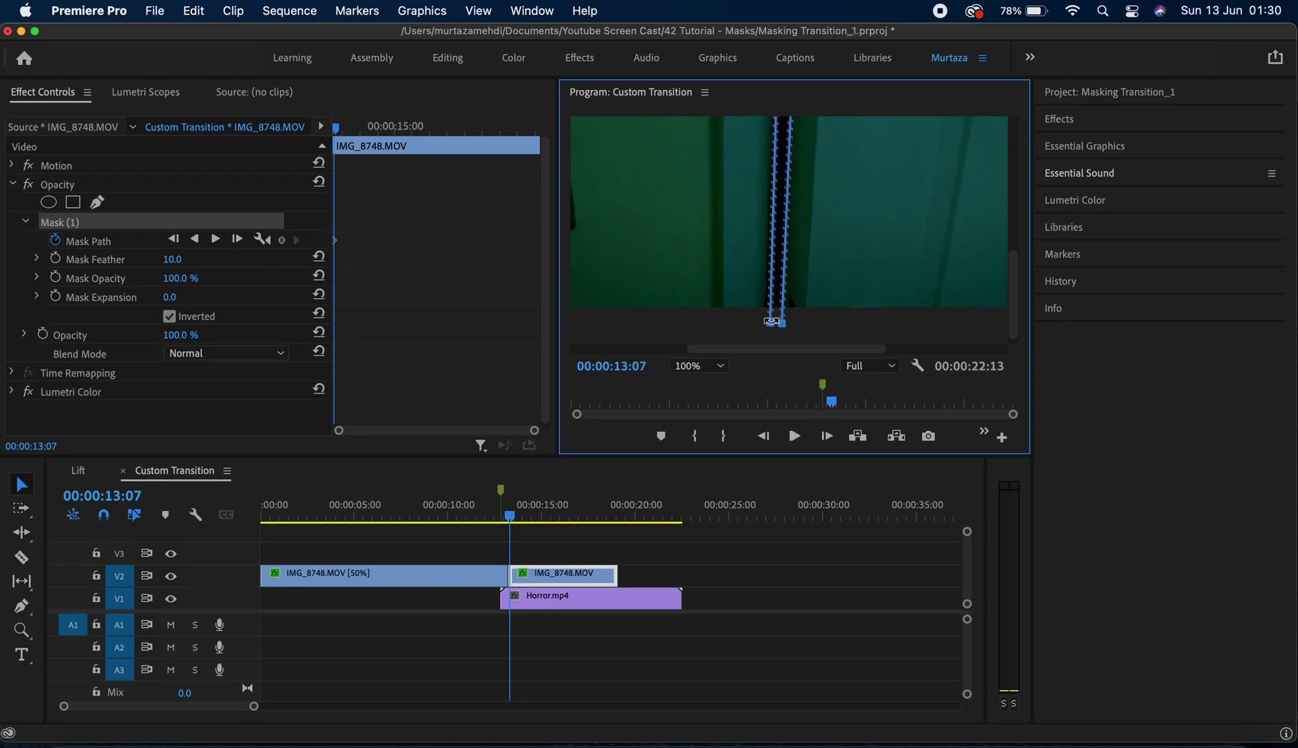
Refit the mask's top and bottom vertices to the door gap frame by frame.
{"action": "left_click_drag", "start_coordinate": [772, 322], "coordinate": [767, 320]}
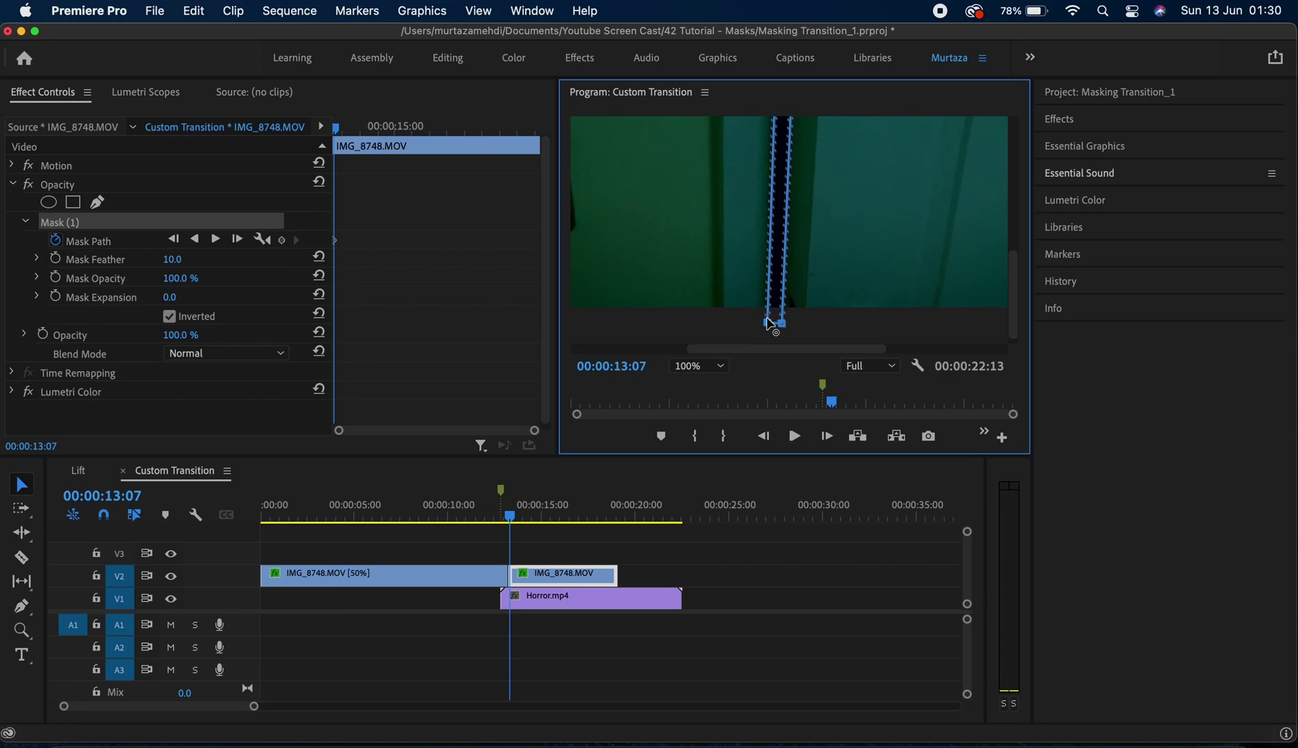
{"action": "left_click_drag", "start_coordinate": [1009, 306], "coordinate": [1022, 129]}
{"action": "mouse_move", "coordinate": [790, 153]}
{"action": "left_mouse_down"}
{"action": "mouse_move", "coordinate": [803, 154]}
{"action": "mouse_move", "coordinate": [784, 149]}
{"action": "left_mouse_up"}
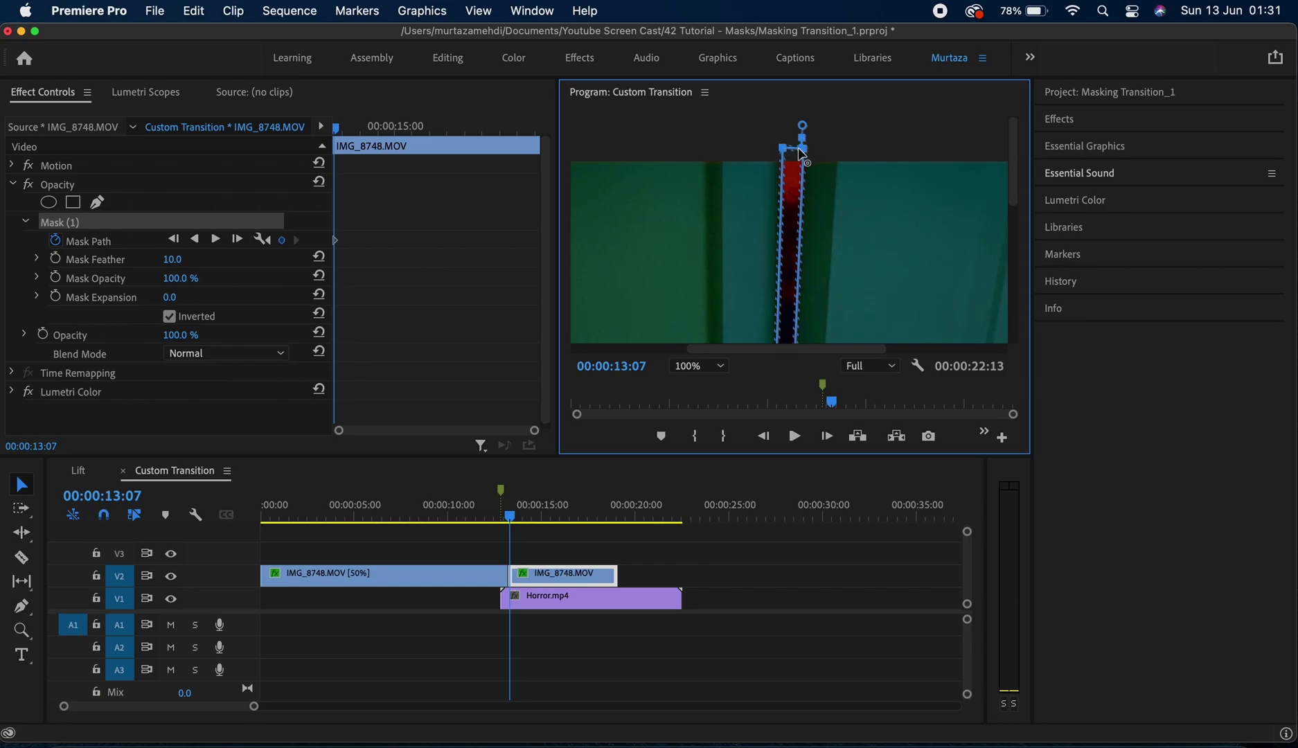
{"action": "left_click_drag", "start_coordinate": [803, 155], "coordinate": [807, 150]}
{"action": "key", "text": "super+z"}
{"action": "left_click_drag", "start_coordinate": [805, 160], "coordinate": [800, 148]}
{"action": "left_click_drag", "start_coordinate": [1010, 170], "coordinate": [1011, 290]}
{"action": "left_click_drag", "start_coordinate": [783, 313], "coordinate": [781, 313]}
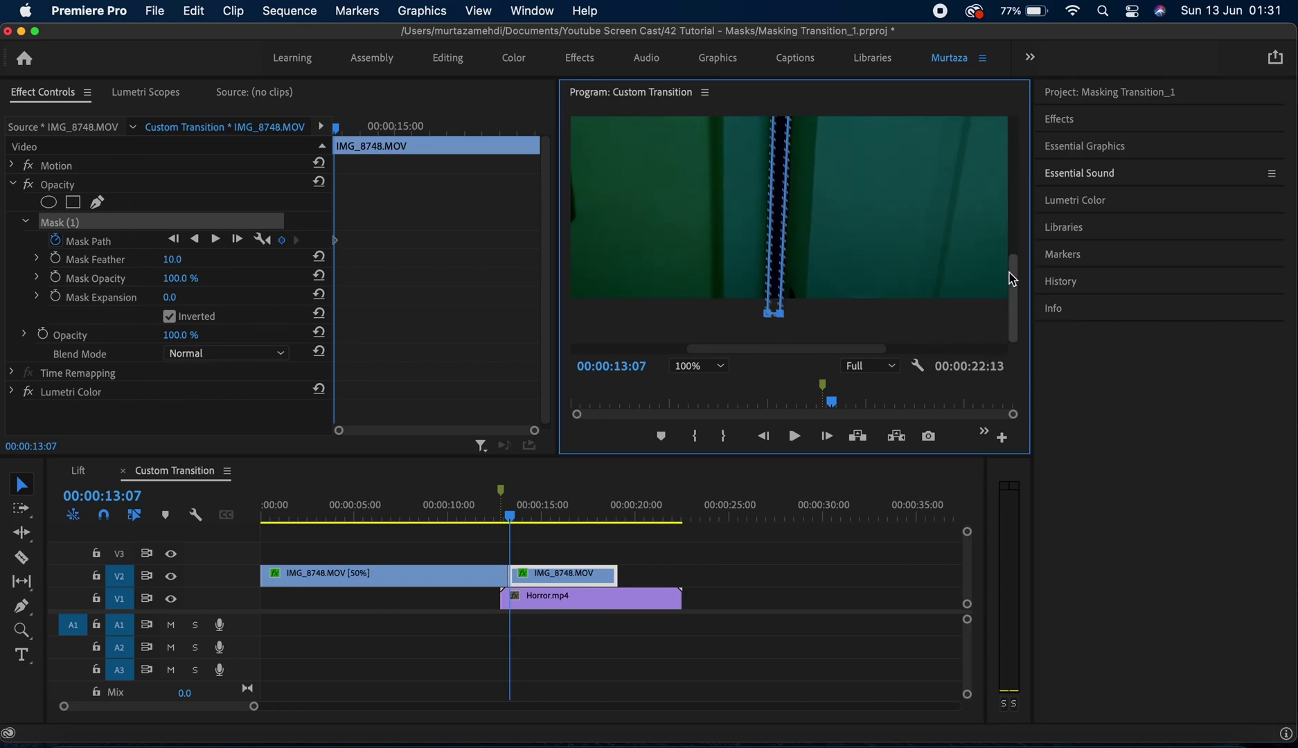
{"action": "left_click", "coordinate": [826, 436]}
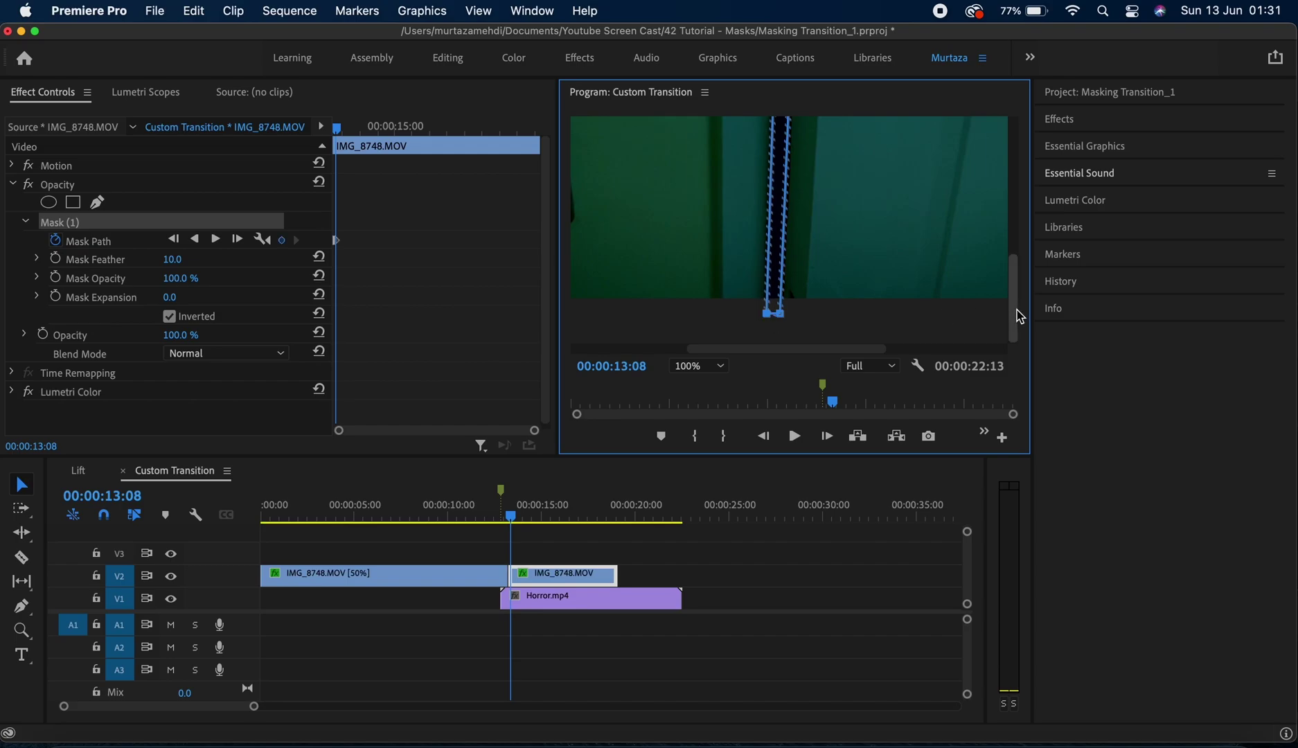
{"action": "left_click_drag", "start_coordinate": [1021, 317], "coordinate": [1027, 151]}
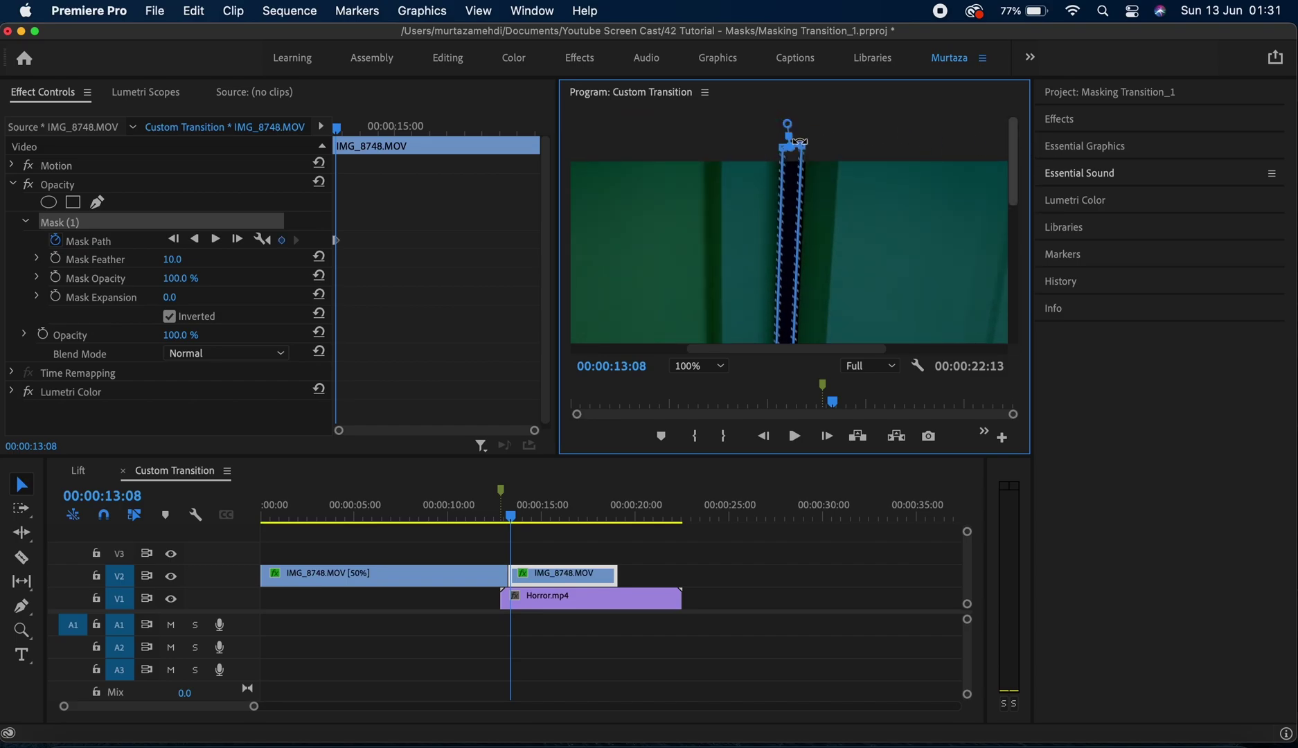
{"action": "left_click_drag", "start_coordinate": [793, 150], "coordinate": [797, 151]}
Step from 13:08 to 15:06, widening the mask's top-right corner with the opening door.
{"action": "key", "text": "Right"}
{"action": "key", "text": "Right"}
{"action": "key", "text": "Right"}
{"action": "key", "text": "Right"}
{"action": "key", "text": "Right"}
{"action": "key", "text": "Right"}
{"action": "key", "text": "Right"}
{"action": "key", "text": "Right"}
{"action": "key", "text": "Right"}
{"action": "key", "text": "Right"}
{"action": "key", "text": "Right"}
{"action": "scroll", "coordinate": [805, 155], "scroll_direction": "down", "scroll_amount": 5}
{"action": "key", "text": "Right"}
{"action": "key", "text": "Right"}
{"action": "key", "text": "Right"}
{"action": "key", "text": "Right"}
{"action": "key", "text": "Right"}
{"action": "key", "text": "Right"}
{"action": "key", "text": "Right"}
{"action": "key", "text": "Right"}
{"action": "scroll", "coordinate": [816, 291], "scroll_direction": "up", "scroll_amount": 5}
{"action": "key", "text": "Right"}
{"action": "key", "text": "Right"}
{"action": "key", "text": "Right"}
{"action": "key", "text": "Right"}
{"action": "key", "text": "Right"}
{"action": "key", "text": "Right"}
{"action": "scroll", "coordinate": [790, 325], "scroll_direction": "down", "scroll_amount": 3}
{"action": "key", "text": "Right"}
{"action": "key", "text": "Right"}
{"action": "key", "text": "Right"}
{"action": "key", "text": "Right"}
{"action": "key", "text": "Right"}
{"action": "key", "text": "Right"}
{"action": "key", "text": "Right"}
{"action": "scroll", "coordinate": [797, 291], "scroll_direction": "up", "scroll_amount": 3}
{"action": "key", "text": "Right"}
{"action": "key", "text": "Right"}
{"action": "key", "text": "Right"}
{"action": "key", "text": "Right"}
{"action": "key", "text": "Right"}
{"action": "key", "text": "Right"}
{"action": "key", "text": "Right"}
{"action": "left_click_drag", "start_coordinate": [839, 147], "coordinate": [868, 147]}
{"action": "key", "text": "Right"}
{"action": "key", "text": "Right"}
{"action": "key", "text": "Right"}
{"action": "key", "text": "Right"}
{"action": "key", "text": "Right"}
{"action": "key", "text": "Right"}
{"action": "key", "text": "Right"}
{"action": "scroll", "coordinate": [831, 305], "scroll_direction": "down", "scroll_amount": 3}
{"action": "key", "text": "Right"}
{"action": "key", "text": "Right"}
{"action": "key", "text": "Right"}
{"action": "key", "text": "Right"}
{"action": "key", "text": "Right"}
{"action": "key", "text": "Right"}
{"action": "key", "text": "Right"}
{"action": "scroll", "coordinate": [866, 311], "scroll_direction": "up", "scroll_amount": 3}
{"action": "scroll", "coordinate": [866, 277], "scroll_direction": "down", "scroll_amount": 3}
Continue through 15:22 toward 16:20, moving the mask's bottom-right corner with the door.
{"action": "key", "text": "Right"}
{"action": "key", "text": "Right"}
{"action": "key", "text": "Right"}
{"action": "key", "text": "Right"}
{"action": "key", "text": "Right"}
{"action": "scroll", "coordinate": [831, 242], "scroll_direction": "right", "scroll_amount": 2}
{"action": "scroll", "coordinate": [831, 242], "scroll_direction": "up", "scroll_amount": 3}
{"action": "scroll", "coordinate": [831, 243], "scroll_direction": "down", "scroll_amount": 3}
{"action": "left_click_drag", "start_coordinate": [869, 306], "coordinate": [886, 311]}
{"action": "key", "text": "Right"}
{"action": "key", "text": "Right"}
{"action": "key", "text": "Right"}
{"action": "key", "text": "Right"}
{"action": "key", "text": "Right"}
{"action": "key", "text": "Right"}
{"action": "scroll", "coordinate": [866, 277], "scroll_direction": "up", "scroll_amount": 3}
{"action": "scroll", "coordinate": [768, 352], "scroll_direction": "right", "scroll_amount": 1}
{"action": "key", "text": "Right"}
{"action": "key", "text": "Right"}
{"action": "key", "text": "Right"}
{"action": "key", "text": "Right"}
{"action": "key", "text": "Right"}
{"action": "scroll", "coordinate": [767, 352], "scroll_direction": "right", "scroll_amount": 3}
{"action": "scroll", "coordinate": [796, 311], "scroll_direction": "left", "scroll_amount": 4}
{"action": "key", "text": "Right"}
{"action": "key", "text": "Right"}
{"action": "key", "text": "Right"}
{"action": "key", "text": "Right"}
{"action": "key", "text": "Right"}
{"action": "scroll", "coordinate": [831, 346], "scroll_direction": "right", "scroll_amount": 3}
{"action": "scroll", "coordinate": [949, 322], "scroll_direction": "down", "scroll_amount": 3}
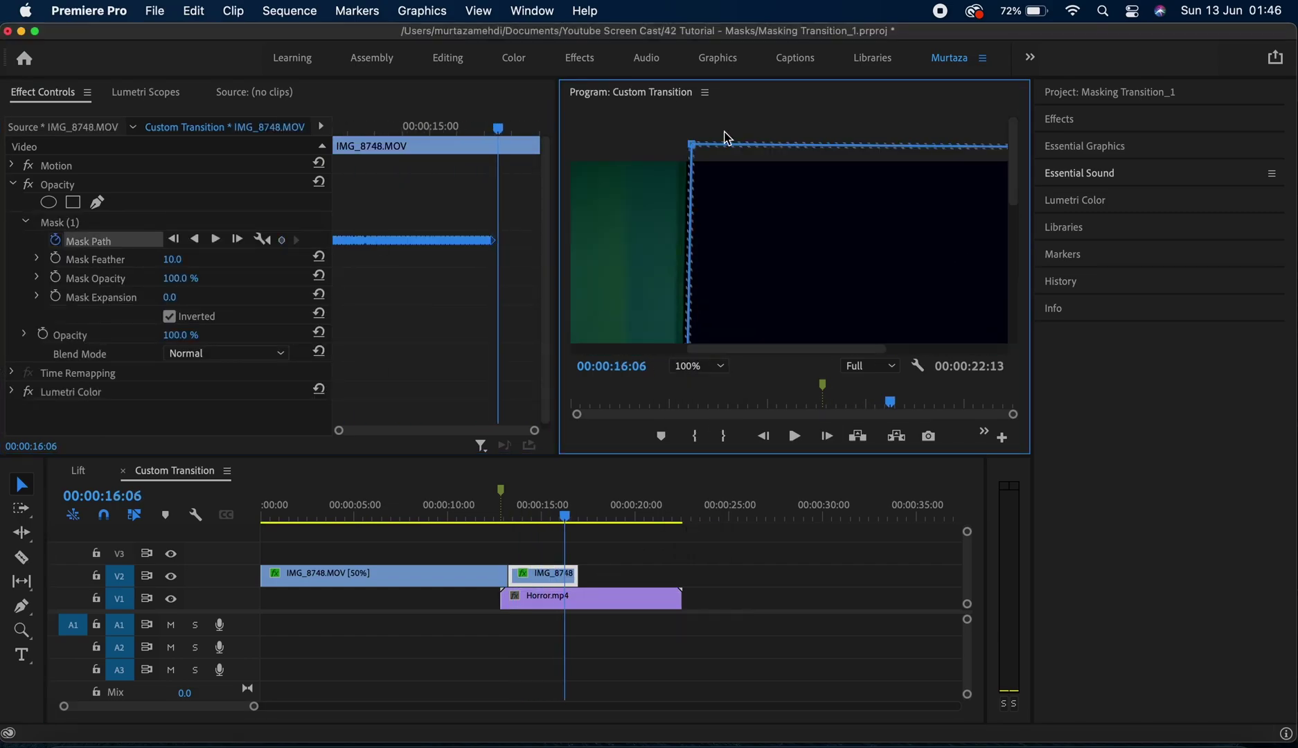
{"action": "scroll", "coordinate": [731, 208], "scroll_direction": "down", "scroll_amount": 5}
{"action": "scroll", "coordinate": [739, 337], "scroll_direction": "left", "scroll_amount": 3}
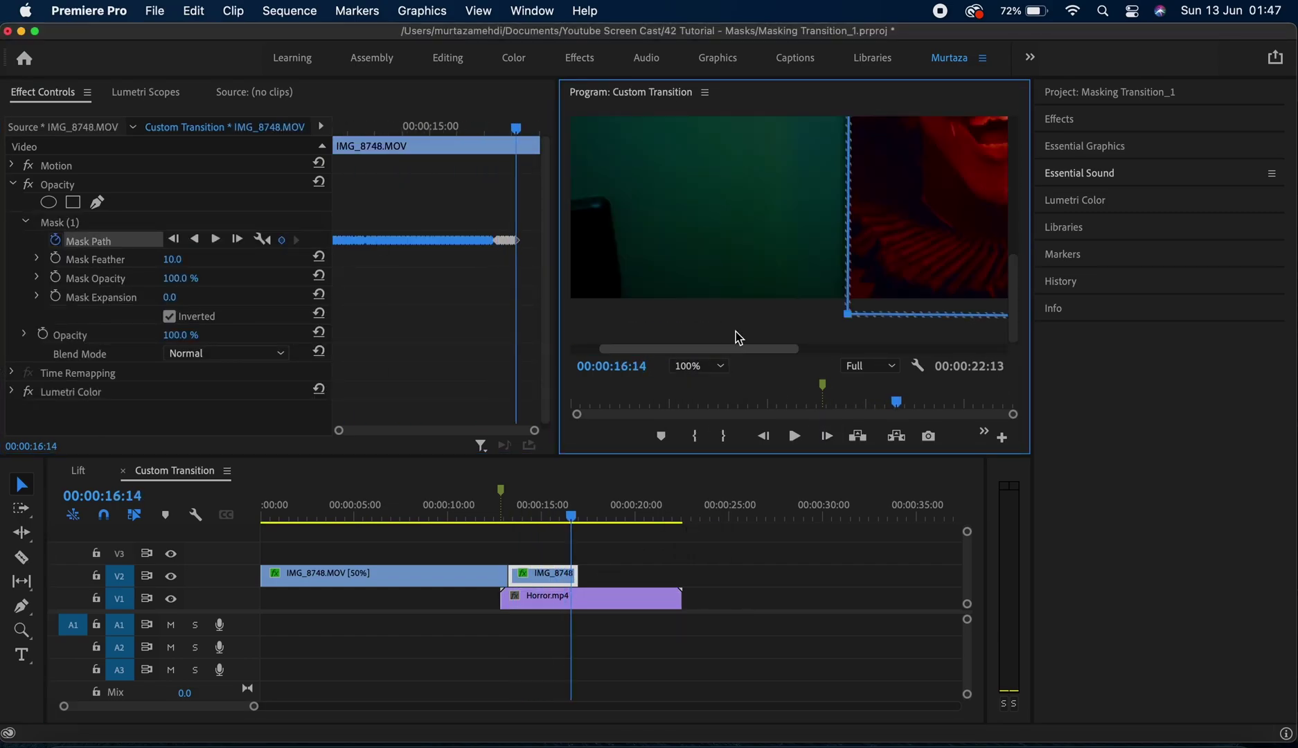
{"action": "scroll", "coordinate": [738, 337], "scroll_direction": "right", "scroll_amount": 4}
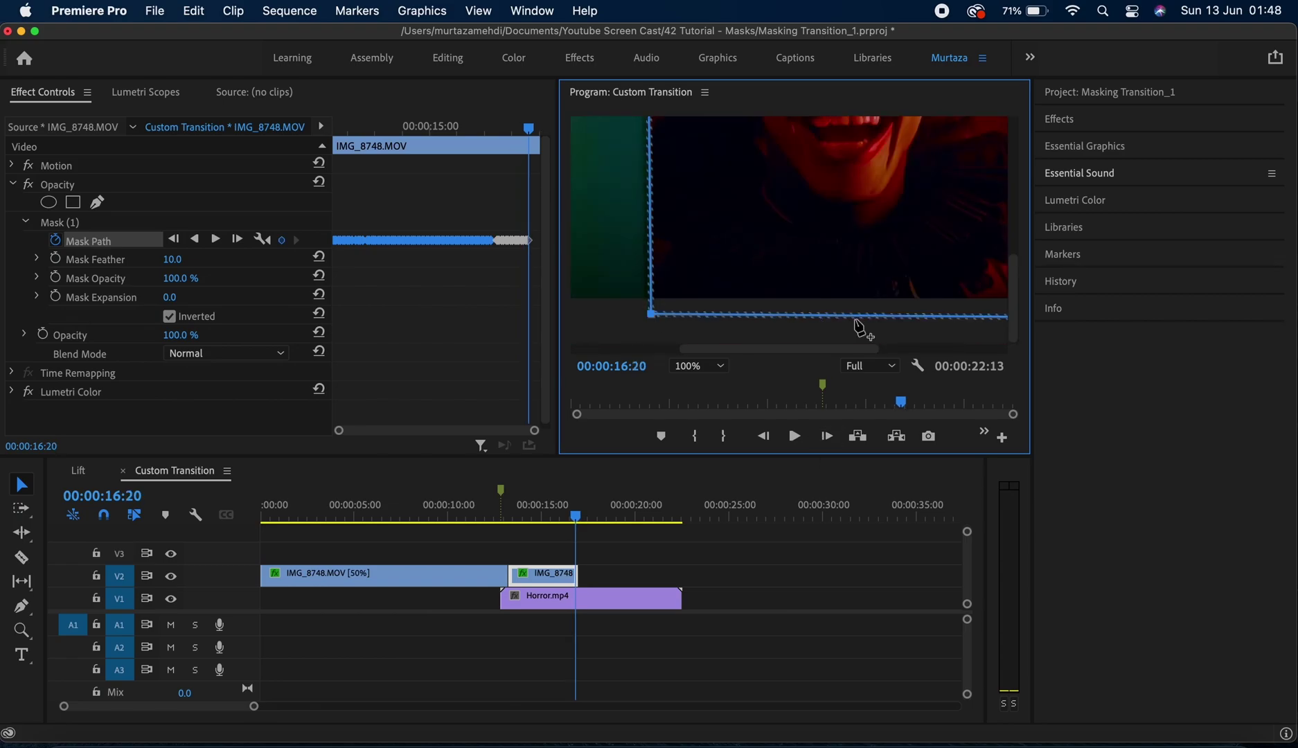
Set the Program Monitor zoom to Fit and return the playhead to 16:01 to review.
{"action": "scroll", "coordinate": [773, 300], "scroll_direction": "up", "scroll_amount": 3}
{"action": "left_click", "coordinate": [774, 301]}
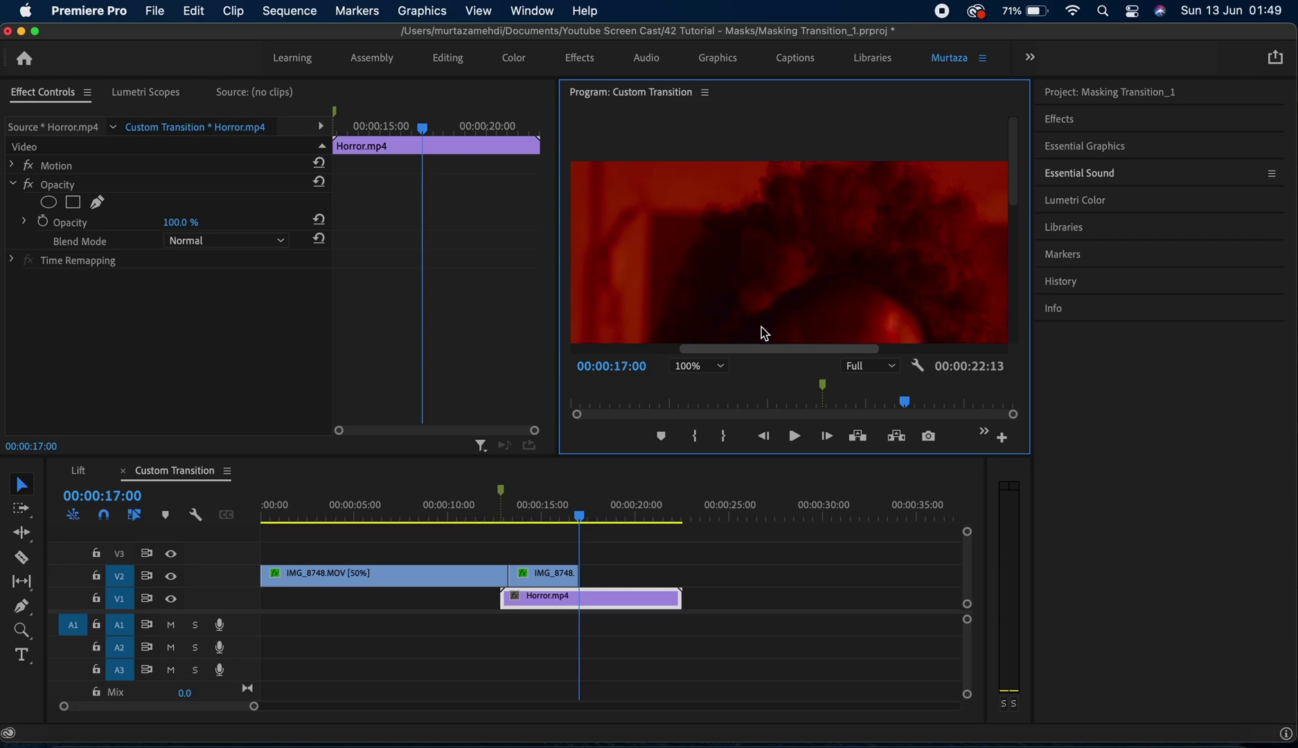
{"action": "left_click", "coordinate": [716, 367]}
{"action": "left_click", "coordinate": [711, 379]}
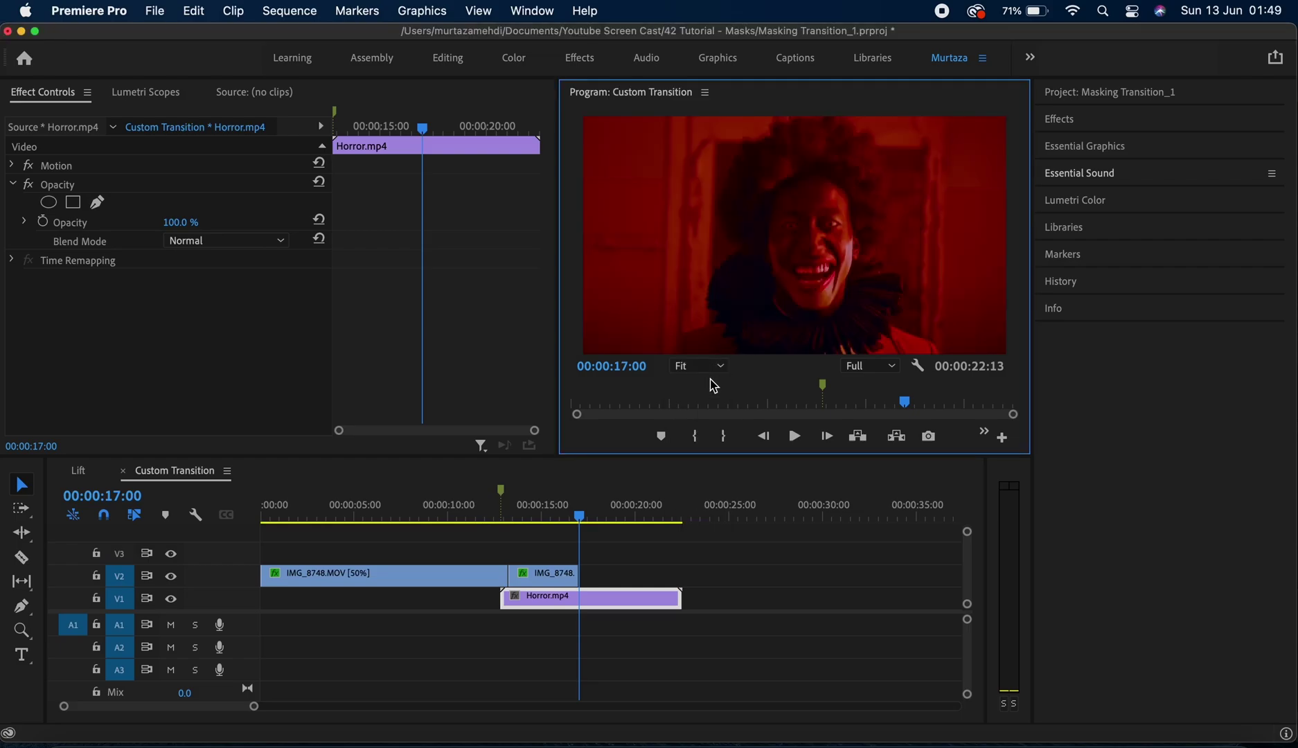
{"action": "left_click_drag", "start_coordinate": [579, 517], "coordinate": [562, 523]}
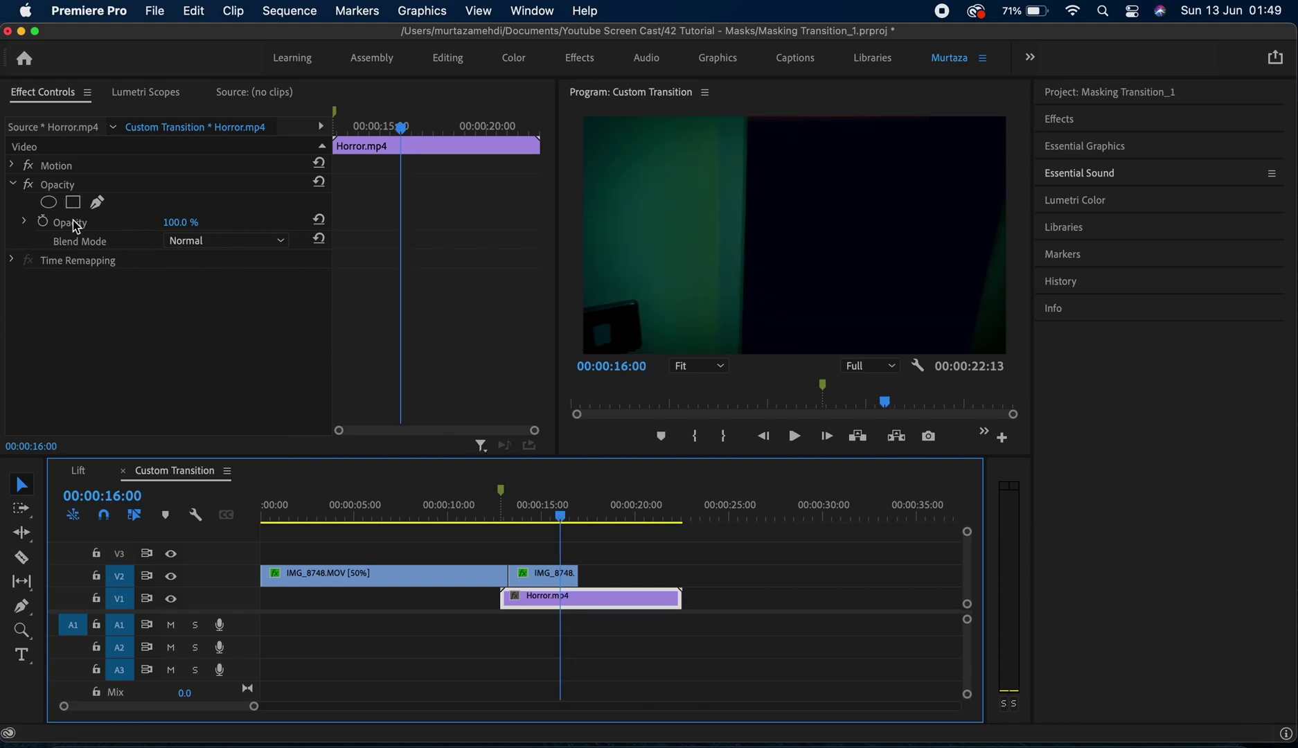
Set Mask Feather to 31 on the IMG_8748 mask and preview the softened edge around 14:03.
{"action": "left_click", "coordinate": [542, 573]}
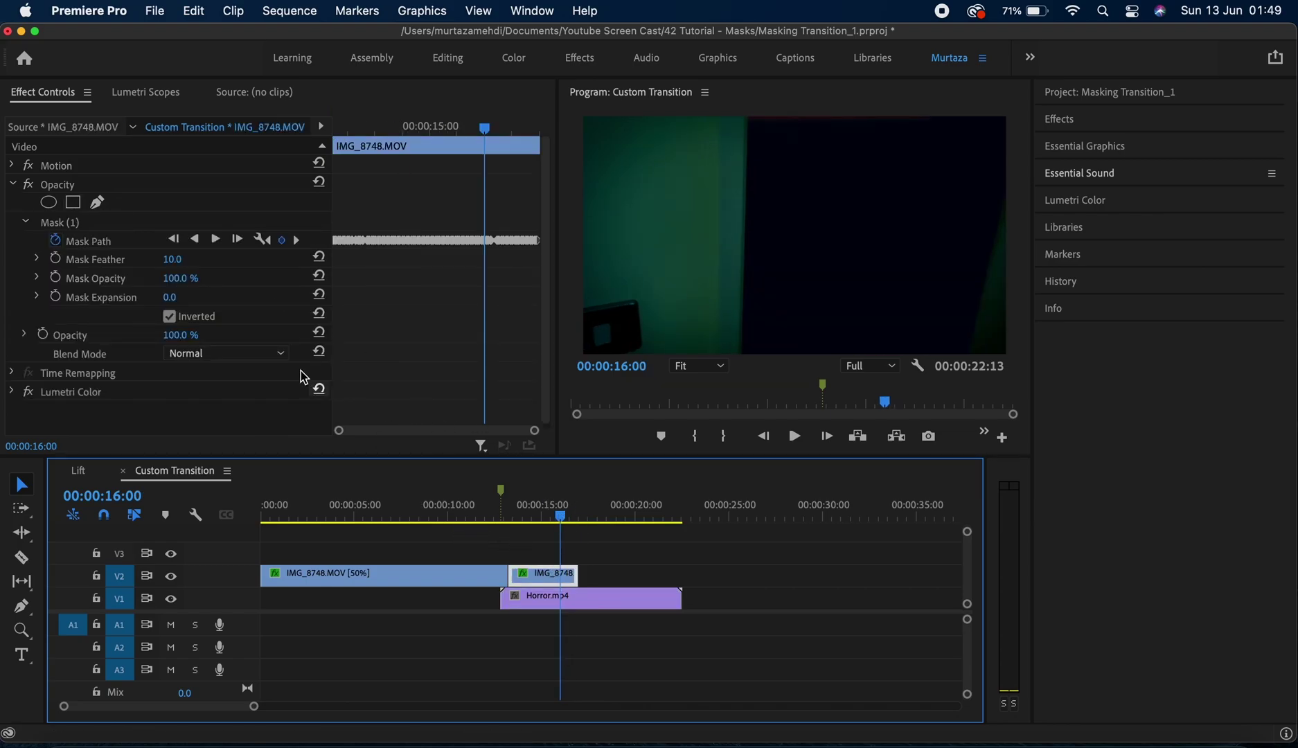
{"action": "left_click", "coordinate": [105, 242]}
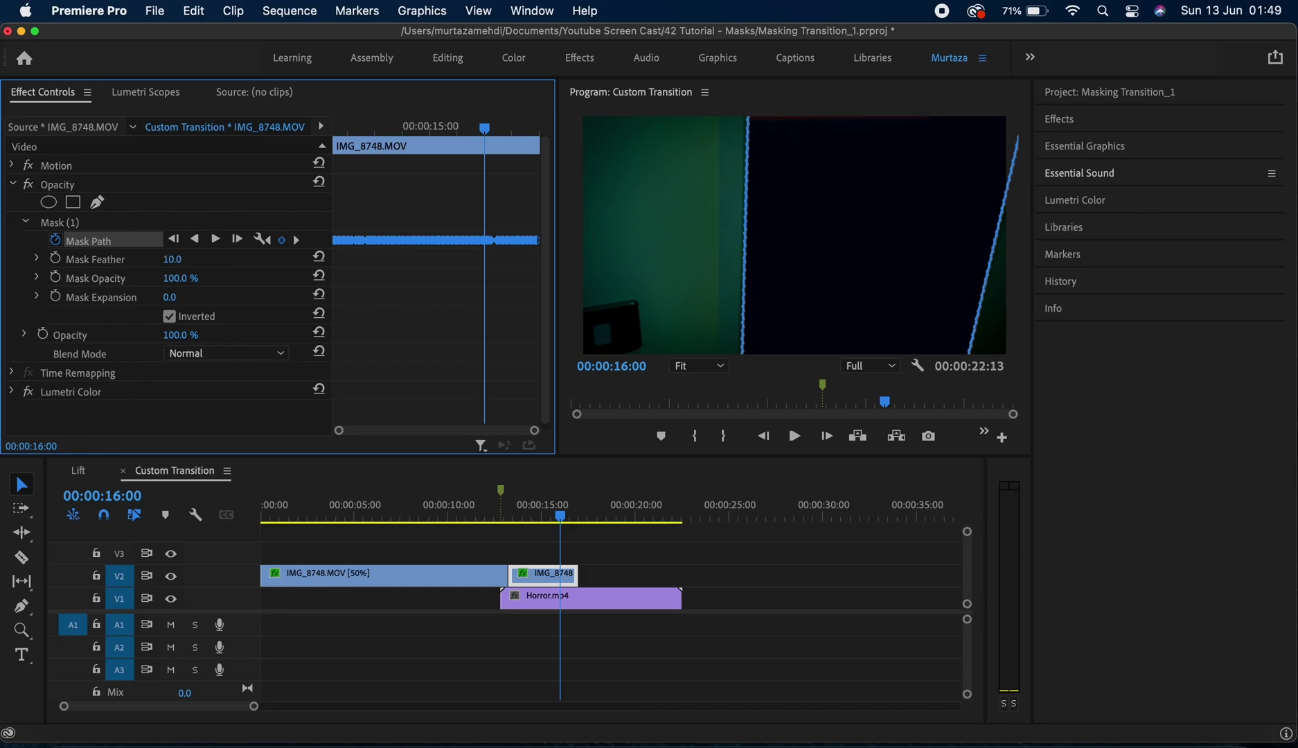
{"action": "left_click_drag", "start_coordinate": [171, 259], "coordinate": [188, 259]}
{"action": "left_click_drag", "start_coordinate": [557, 518], "coordinate": [536, 518]}
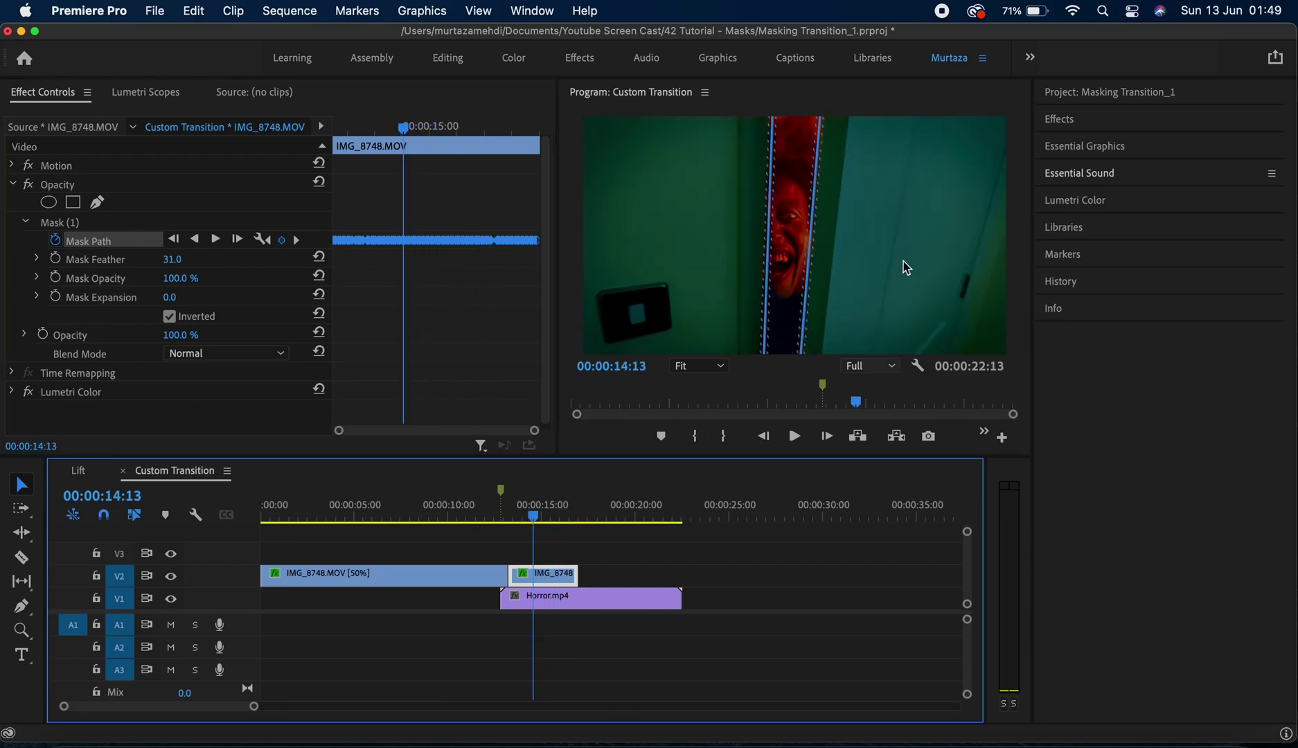
{"action": "left_click", "coordinate": [636, 560]}
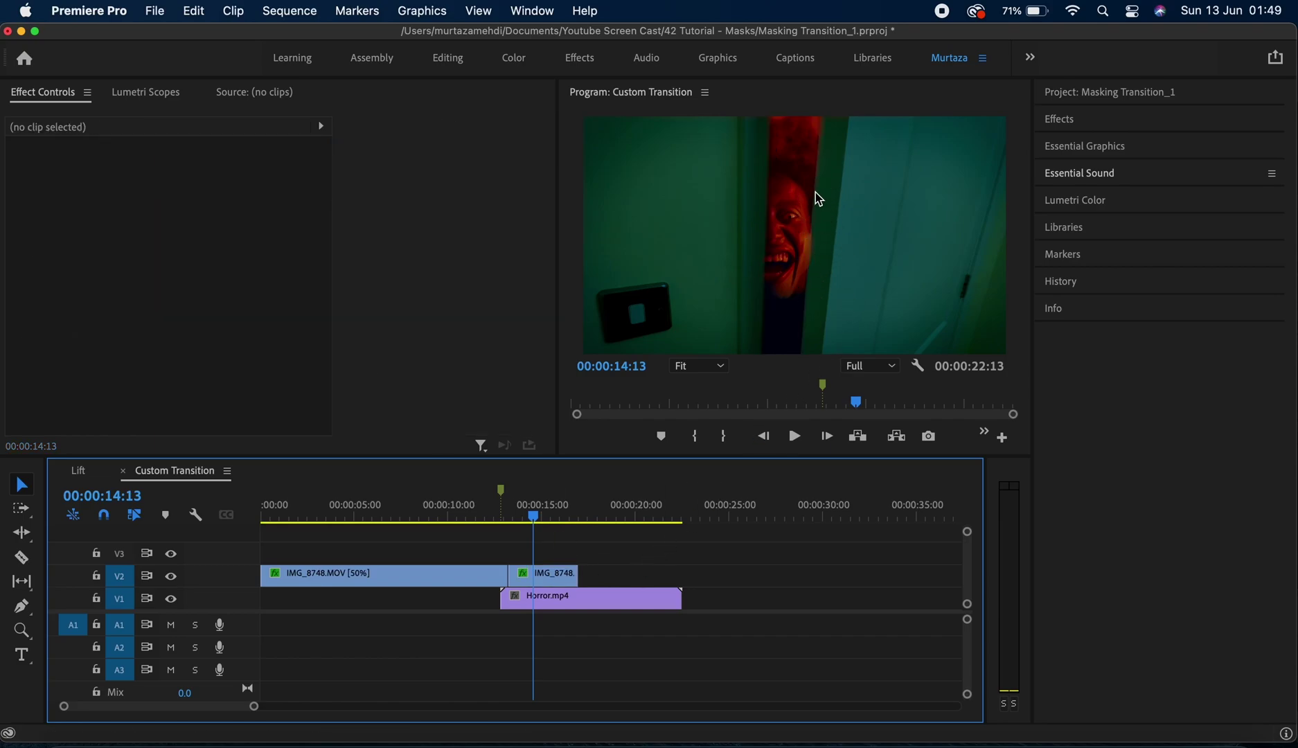
{"action": "left_click", "coordinate": [527, 517]}
Place the terror-transition sound effect on A1 and shorten its end.
{"action": "left_click_drag", "start_coordinate": [528, 518], "coordinate": [499, 520]}
{"action": "left_click", "coordinate": [1083, 94]}
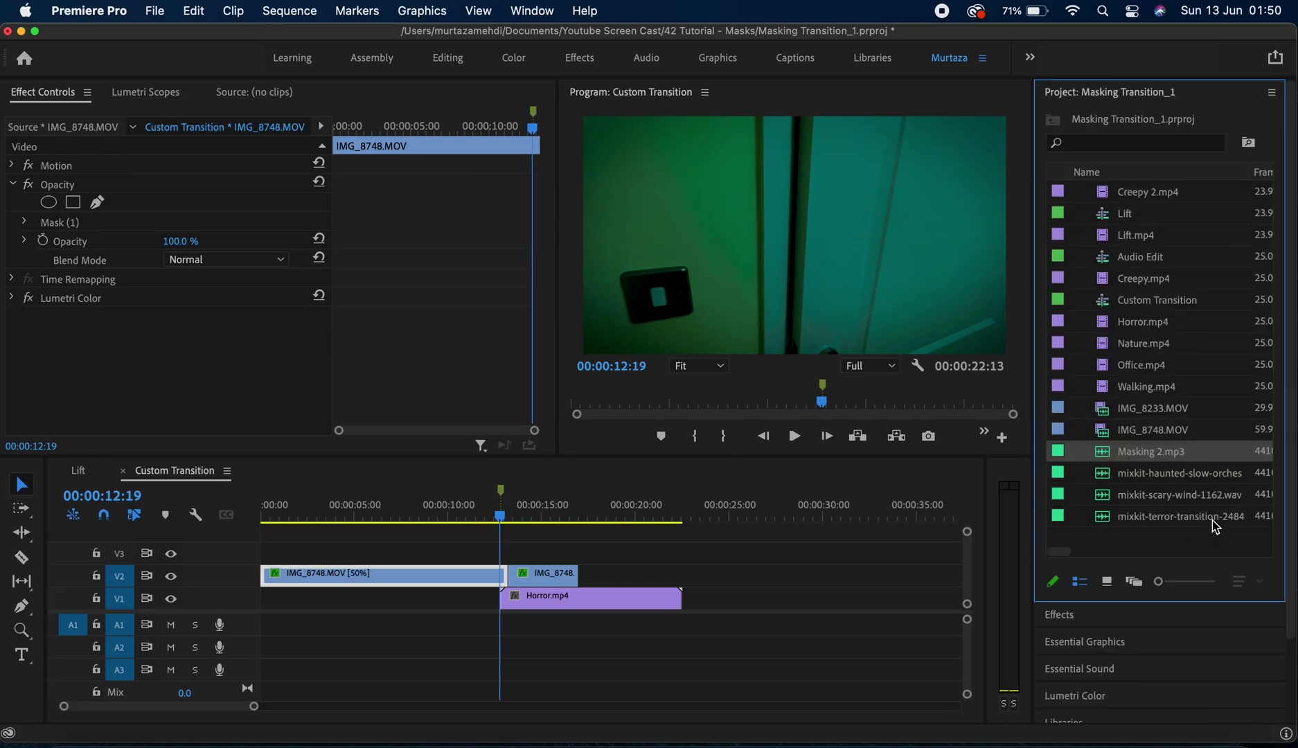
{"action": "mouse_move", "coordinate": [1210, 517]}
{"action": "left_mouse_down"}
{"action": "mouse_move", "coordinate": [635, 648]}
{"action": "mouse_move", "coordinate": [466, 625]}
{"action": "left_mouse_up"}
{"action": "left_click_drag", "start_coordinate": [706, 622], "coordinate": [660, 623]}
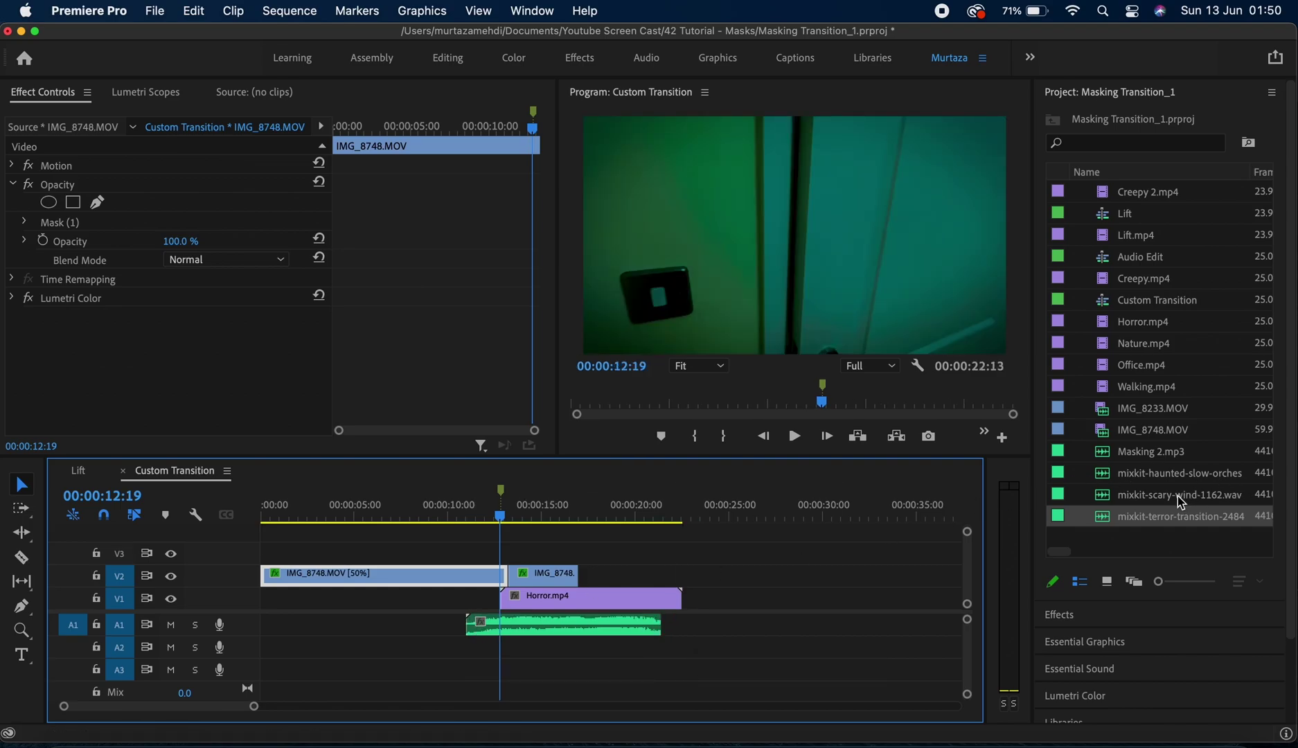
Add scary-wind on A2 and haunted-orchestra on A3, trimming the orchestra to end with the video.
{"action": "left_click_drag", "start_coordinate": [1146, 500], "coordinate": [264, 648]}
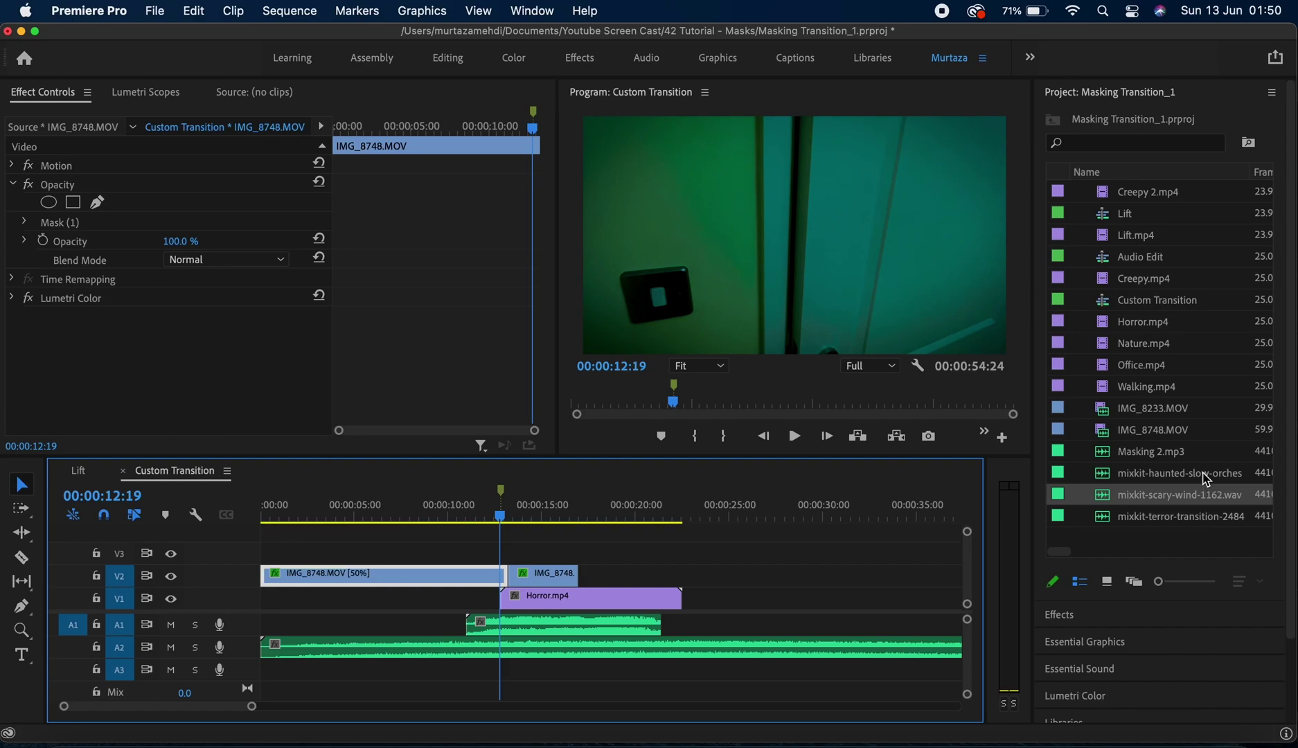
{"action": "left_click_drag", "start_coordinate": [1207, 479], "coordinate": [284, 669]}
{"action": "left_click", "coordinate": [276, 647]}
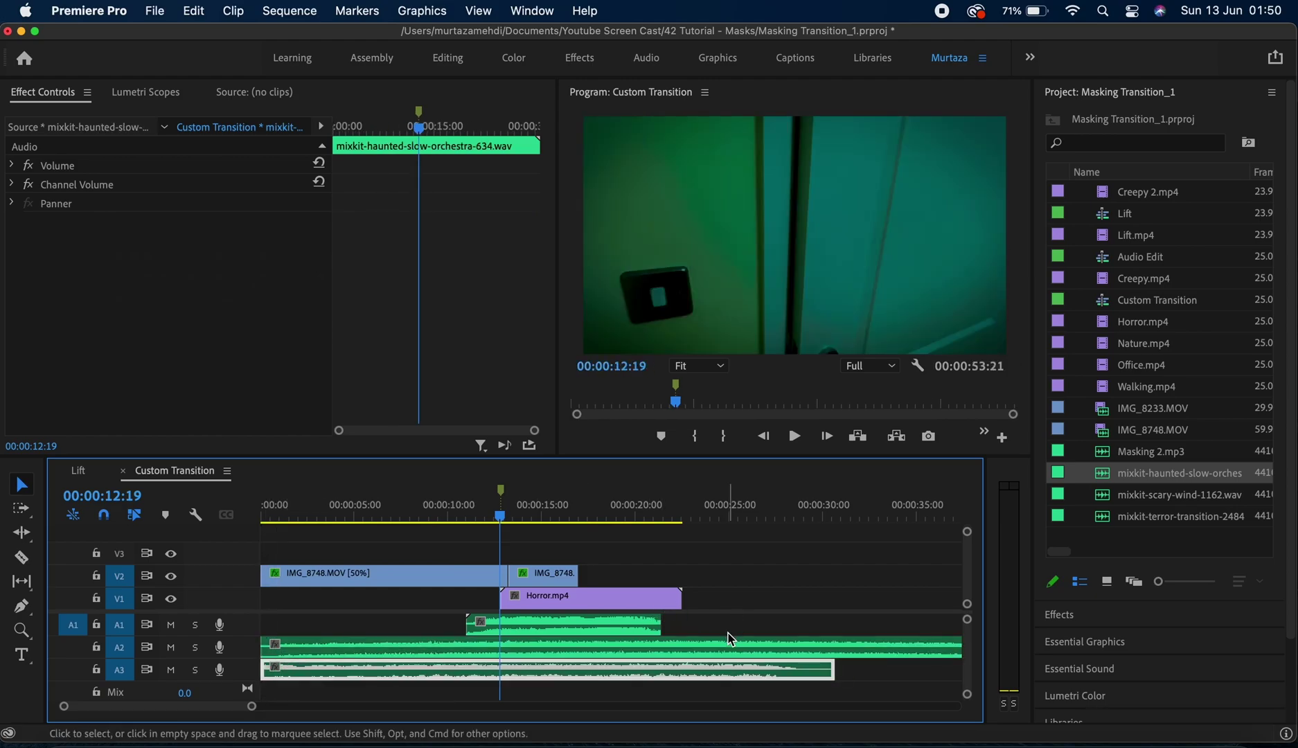
{"action": "left_click_drag", "start_coordinate": [834, 669], "coordinate": [681, 669]}
{"action": "left_click", "coordinate": [775, 650]}
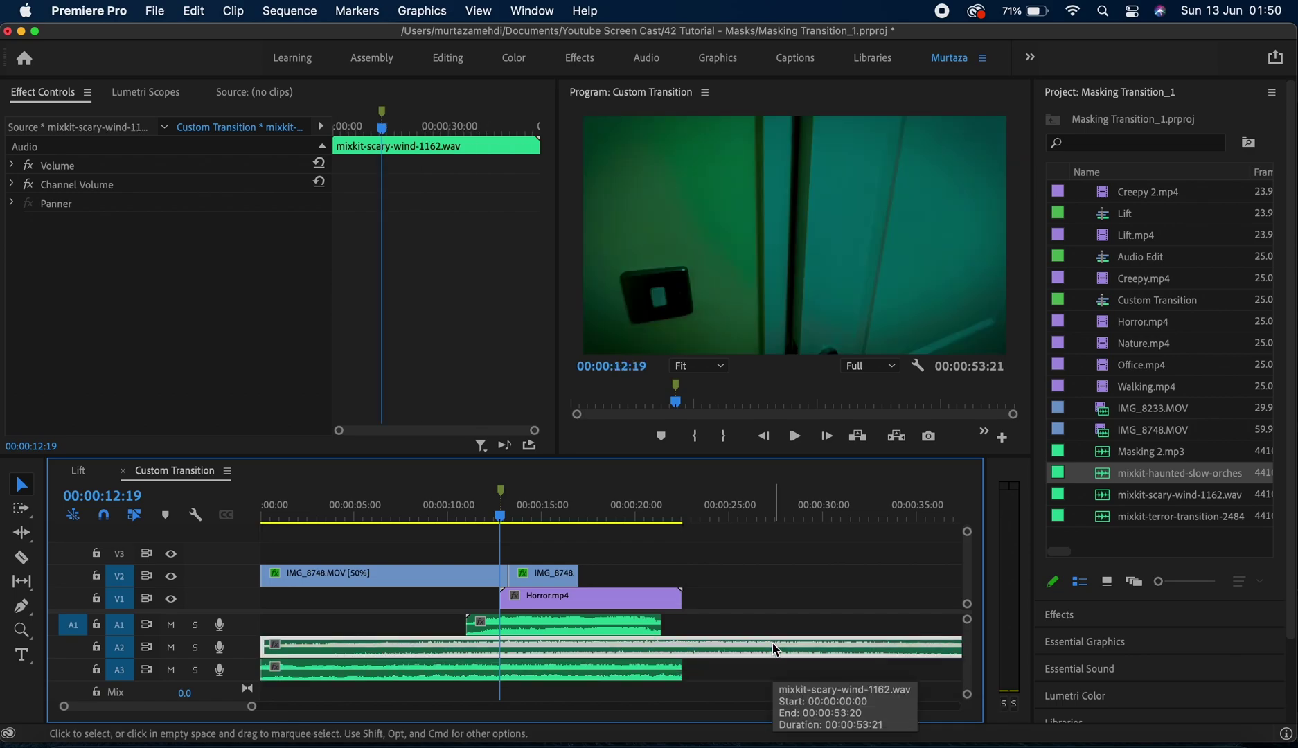
Play the sequence from the A1 sound's start through to the end at 22:13.
{"action": "key", "text": "Up"}
{"action": "key", "text": "Up"}
{"action": "key", "text": "space"}
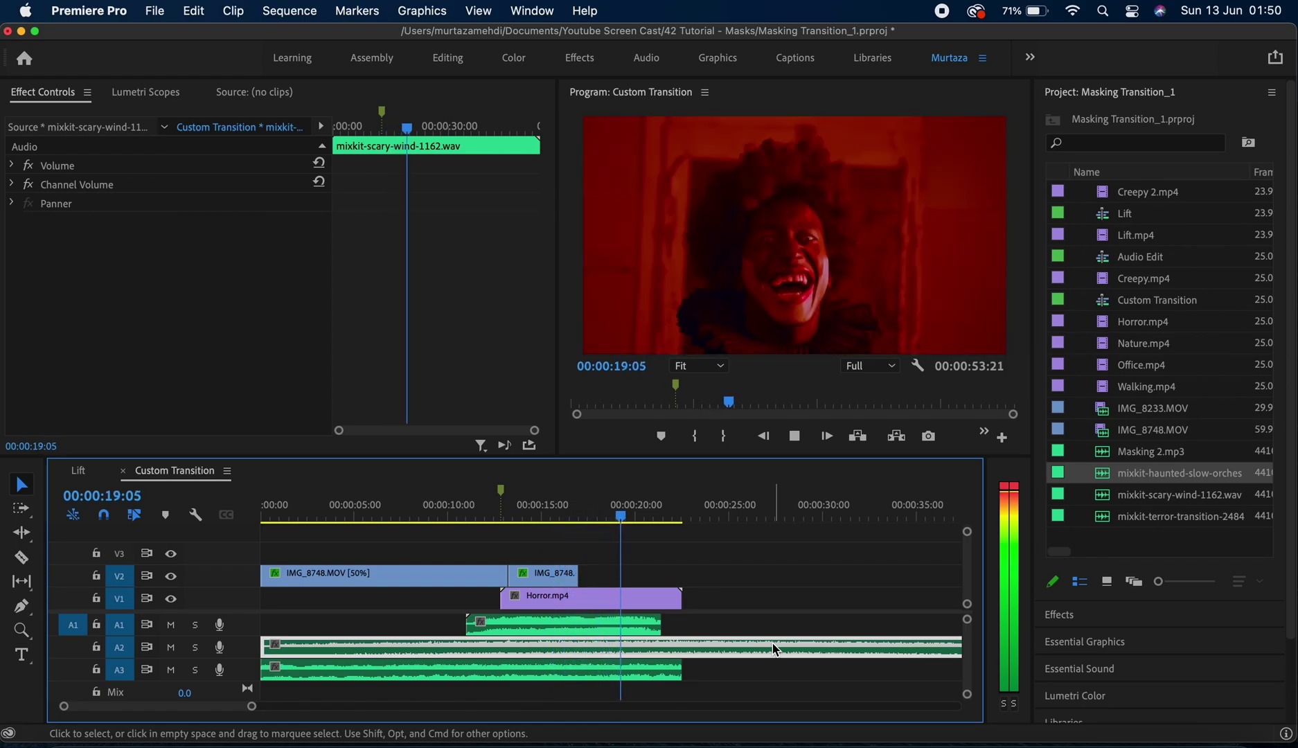
{"action": "key", "text": "space"}
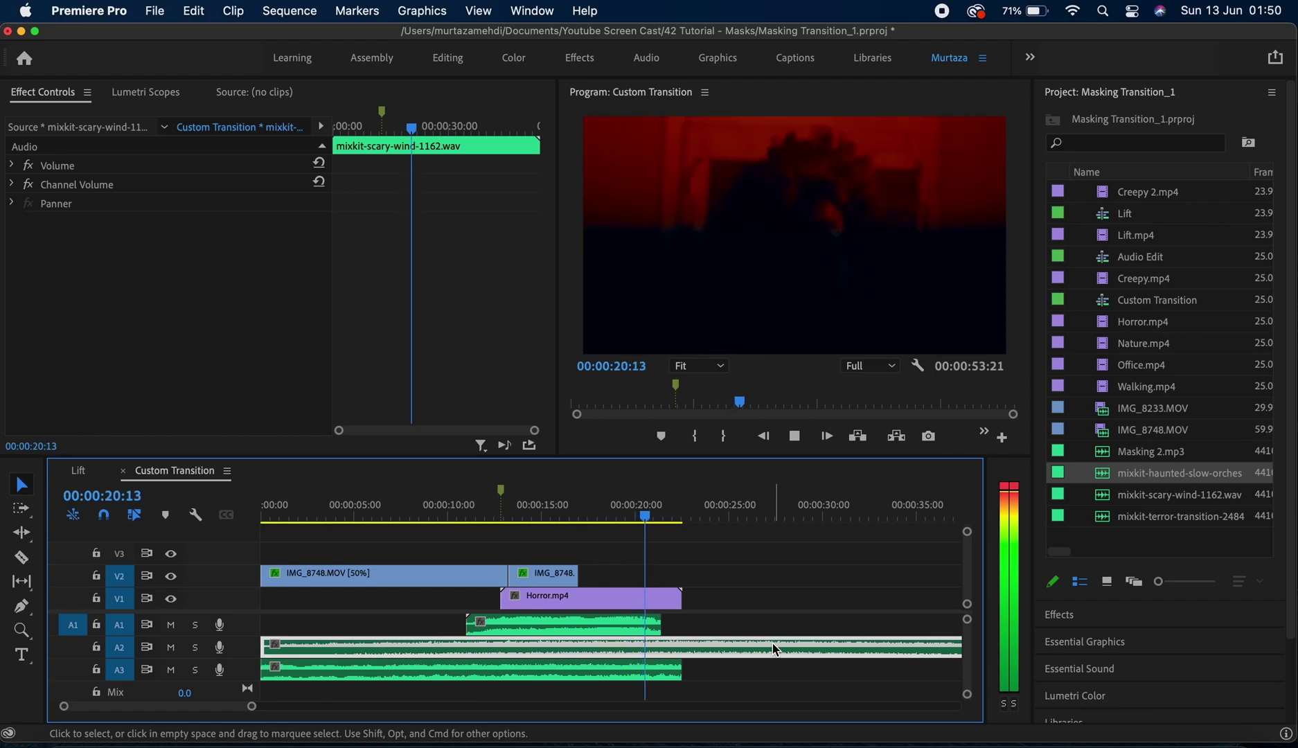
{"action": "key", "text": "space"}
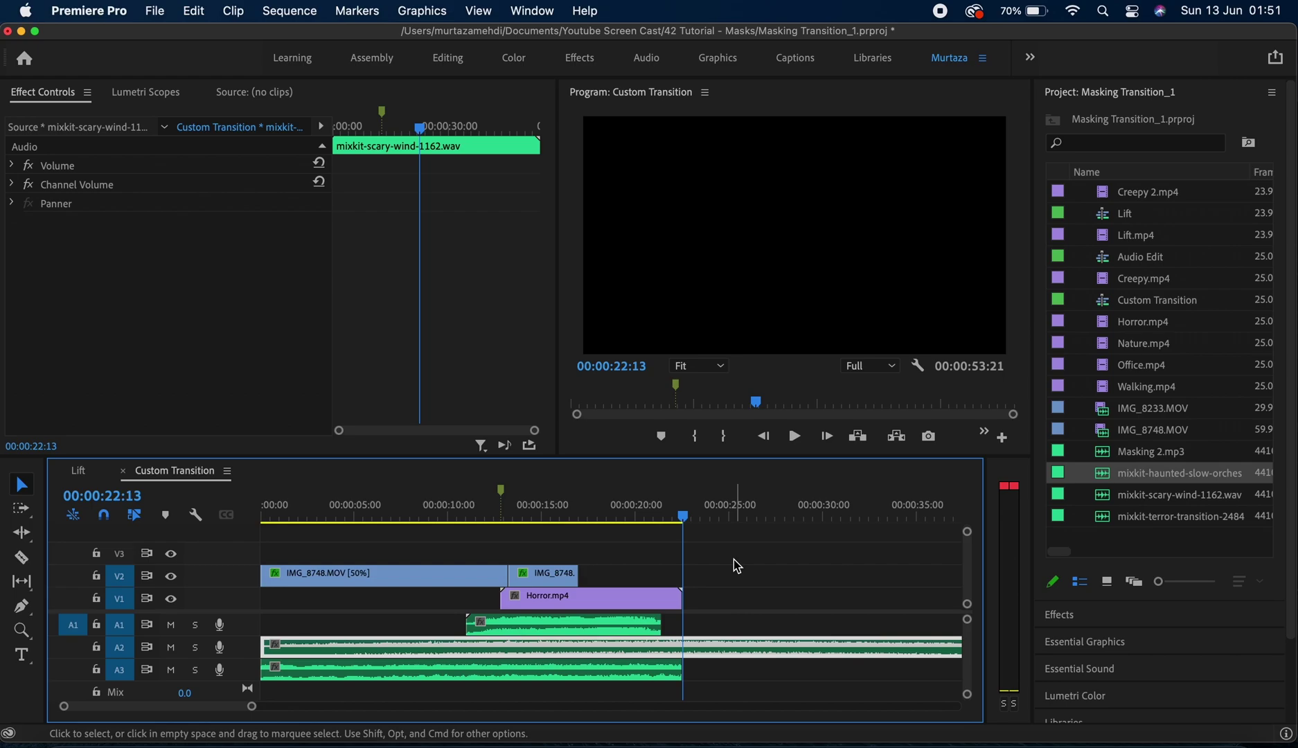
Scrub the playhead back past 18:14 to 00:00:12:20, just before the door-gap transition.
{"action": "left_click_drag", "start_coordinate": [683, 518], "coordinate": [611, 522]}
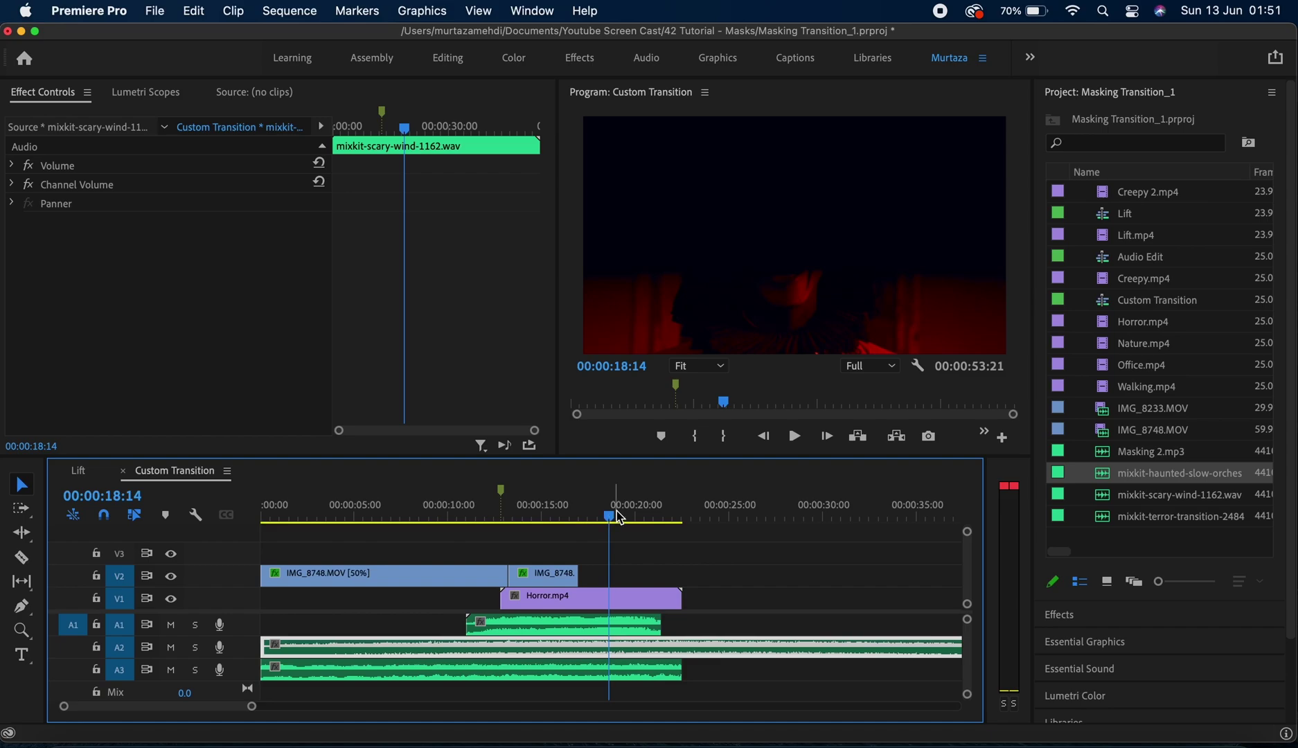
{"action": "left_click_drag", "start_coordinate": [600, 517], "coordinate": [503, 518]}
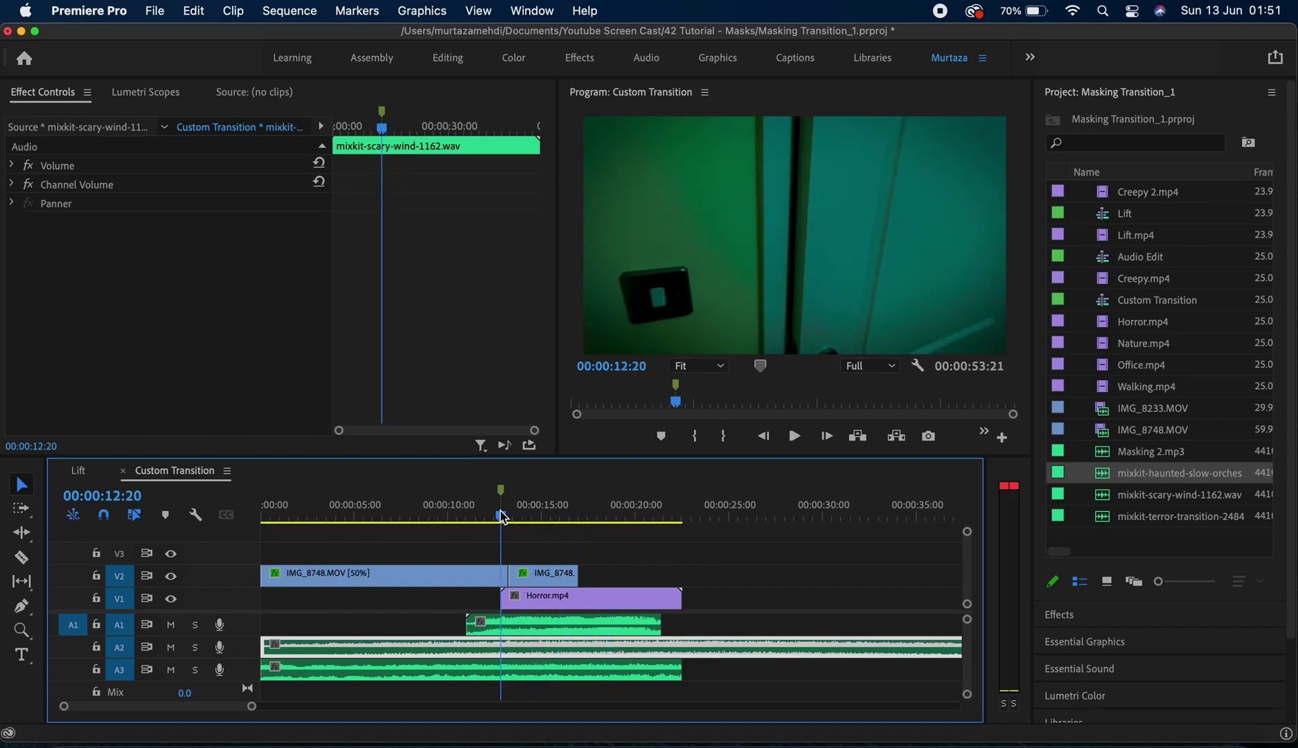